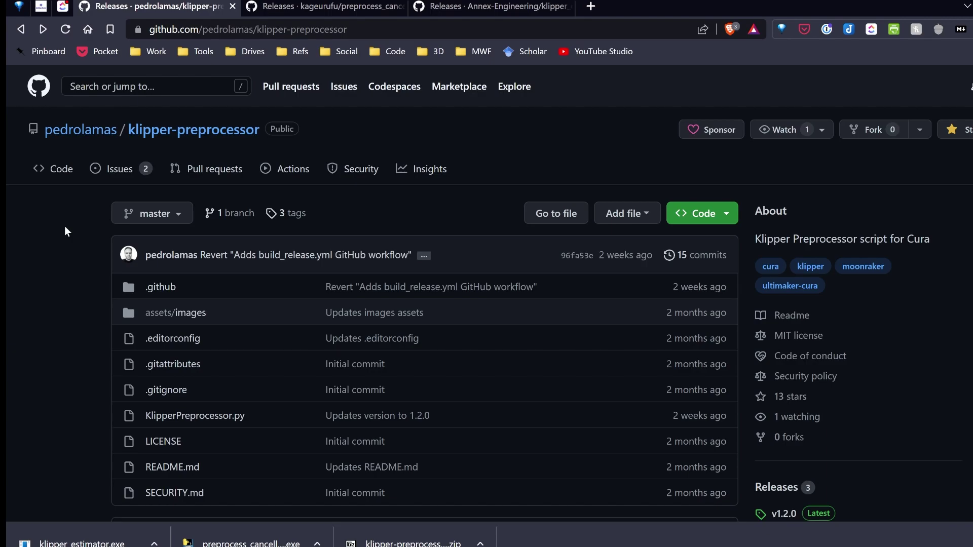
- Review the klipper-preprocessor README, including its installation steps and the script's options
{"action": "scroll", "coordinate": [65, 226], "scroll_direction": "down", "scroll_amount": 5}
{"action": "scroll", "coordinate": [64, 231], "scroll_direction": "down", "scroll_amount": 3}
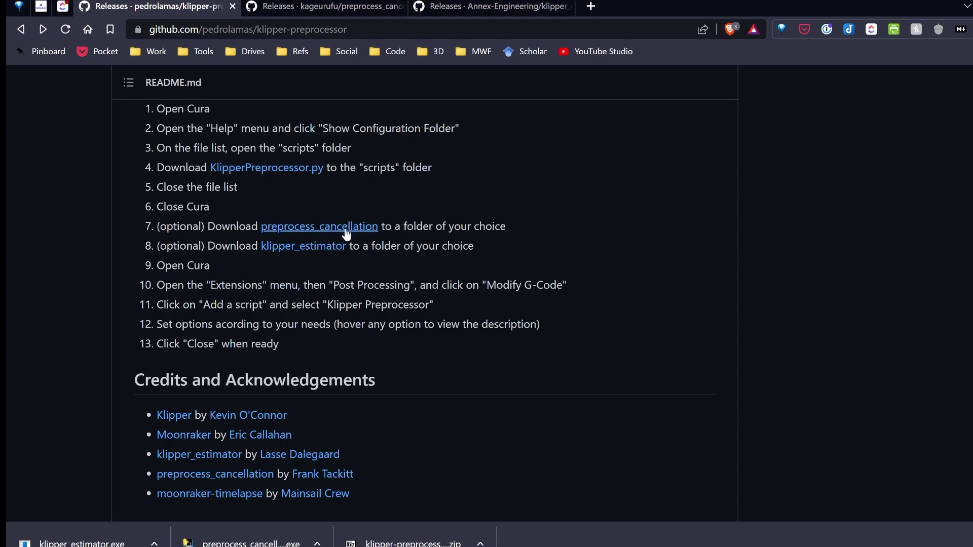
{"action": "scroll", "coordinate": [352, 295], "scroll_direction": "up", "scroll_amount": 20}
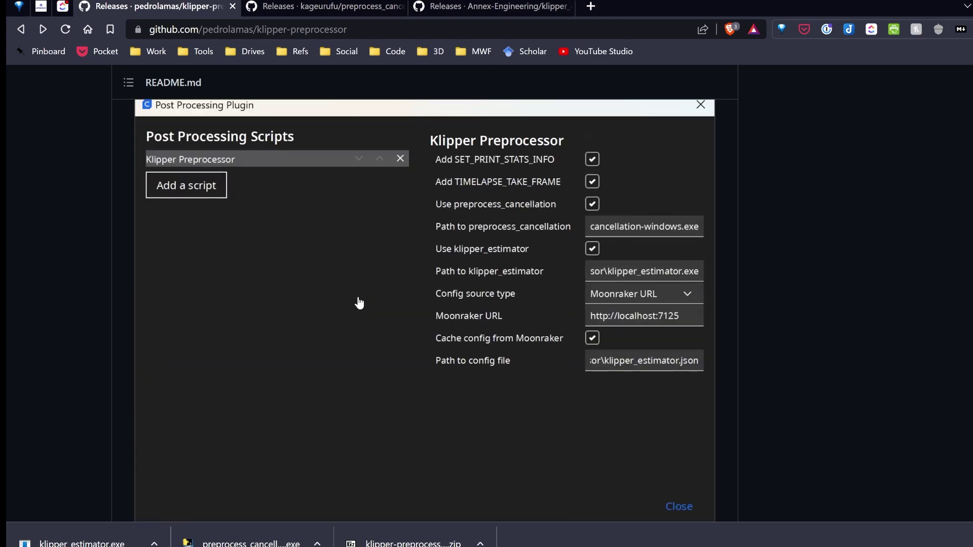
{"action": "scroll", "coordinate": [207, 320], "scroll_direction": "down", "scroll_amount": 2}
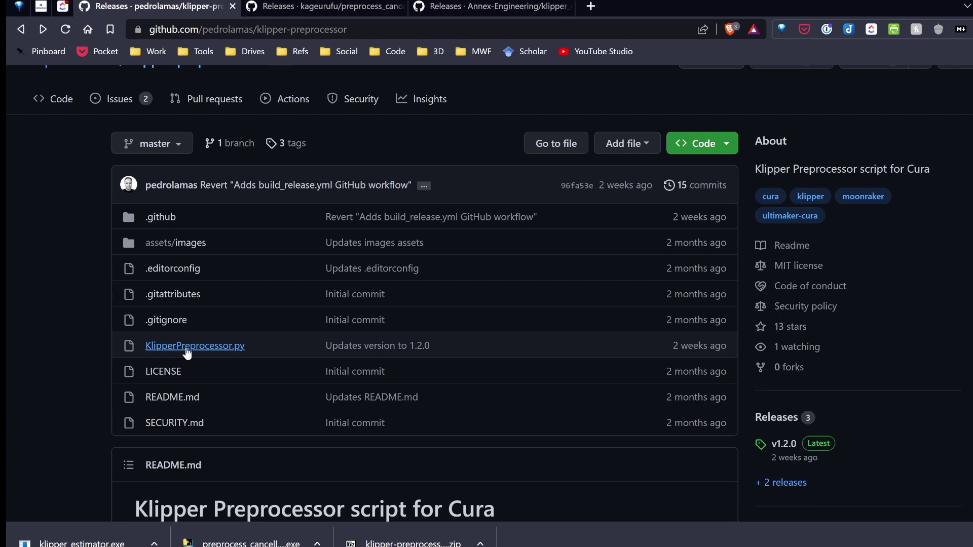
- Open KlipperPreprocessor.py in the repository and look through the script's source code and setting definitions
{"action": "left_click", "coordinate": [304, 346]}
{"action": "scroll", "coordinate": [396, 308], "scroll_direction": "down", "scroll_amount": 5}
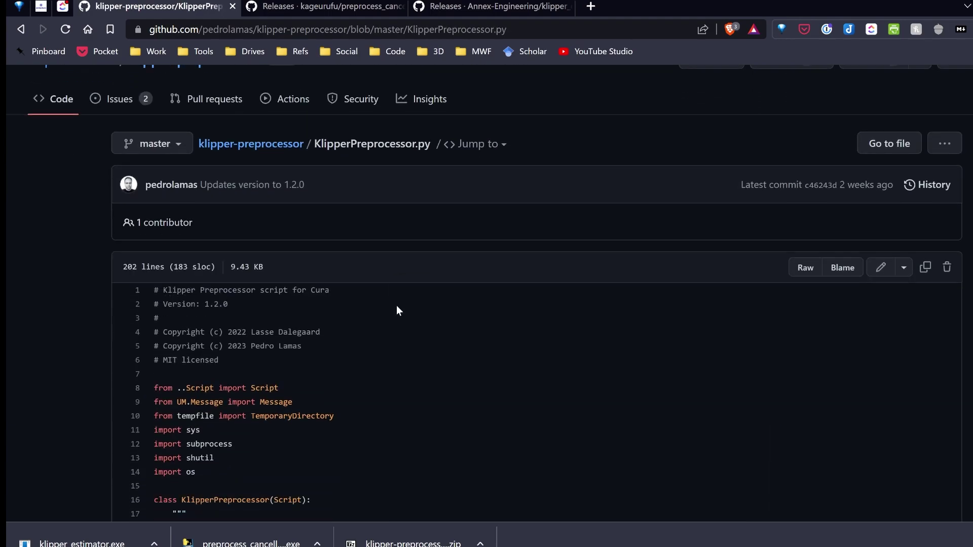
{"action": "scroll", "coordinate": [397, 310], "scroll_direction": "down", "scroll_amount": 1}
{"action": "scroll", "coordinate": [397, 310], "scroll_direction": "up", "scroll_amount": 1}
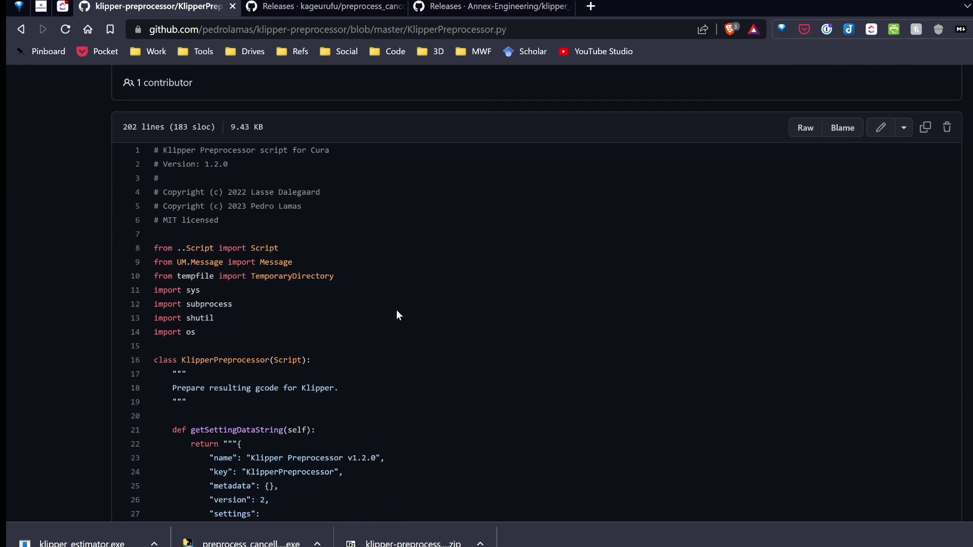
{"action": "scroll", "coordinate": [397, 311], "scroll_direction": "down", "scroll_amount": 5}
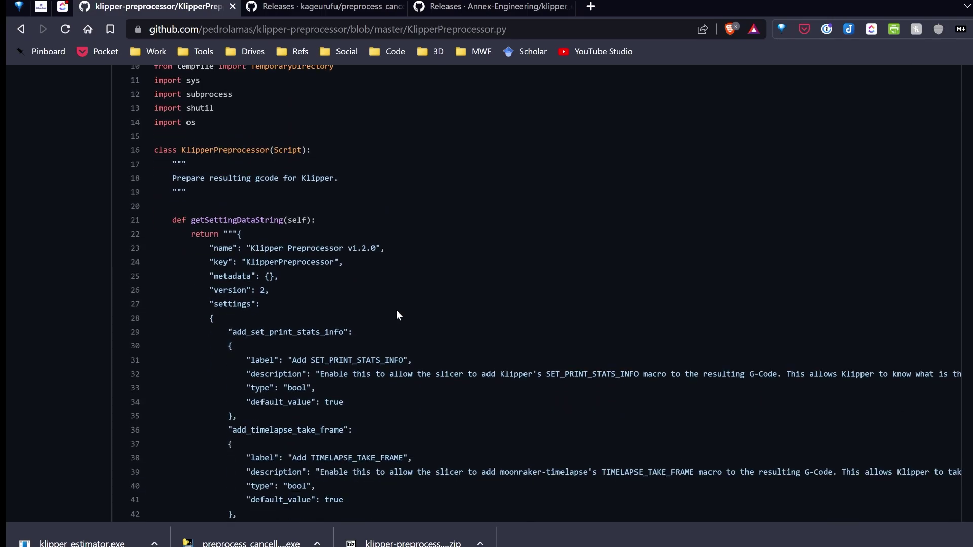
{"action": "scroll", "coordinate": [396, 314], "scroll_direction": "down", "scroll_amount": 6}
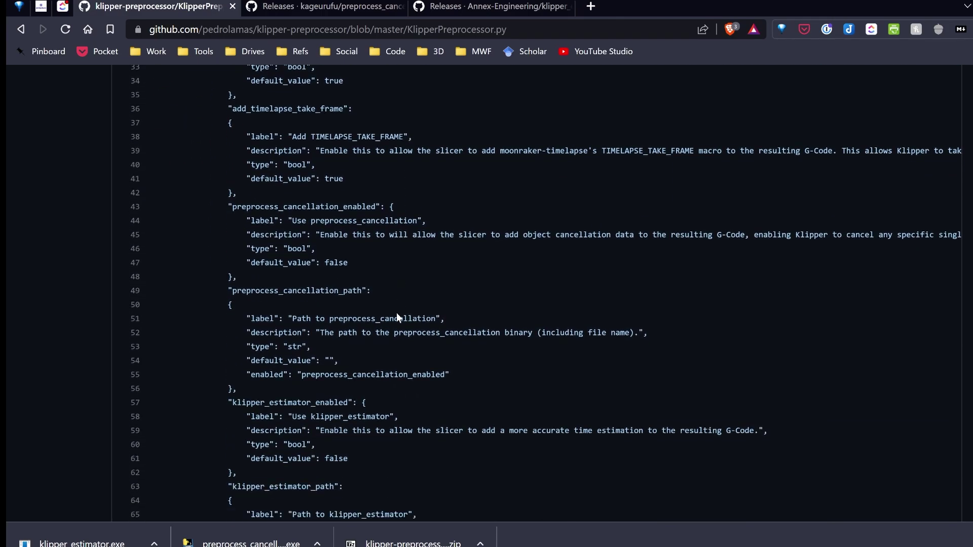
{"action": "scroll", "coordinate": [397, 313], "scroll_direction": "up", "scroll_amount": 15}
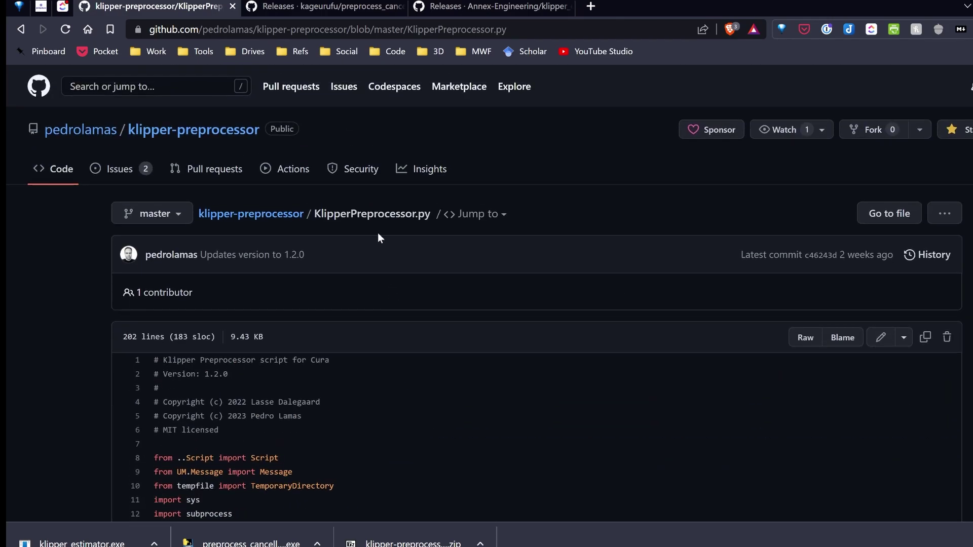
- Look over the release pages of the optional preprocess_cancellation and klipper_estimator tools
{"action": "left_click", "coordinate": [288, 6]}
{"action": "scroll", "coordinate": [382, 175], "scroll_direction": "up", "scroll_amount": 3}
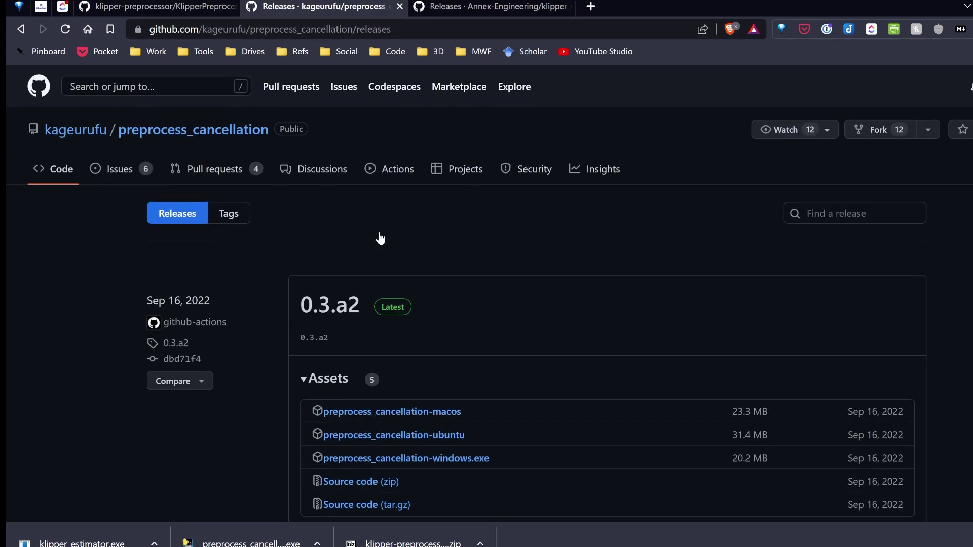
{"action": "scroll", "coordinate": [381, 235], "scroll_direction": "down", "scroll_amount": 2}
{"action": "scroll", "coordinate": [425, 248], "scroll_direction": "up", "scroll_amount": 2}
{"action": "left_click", "coordinate": [451, 8]}
{"action": "left_click", "coordinate": [333, 9]}
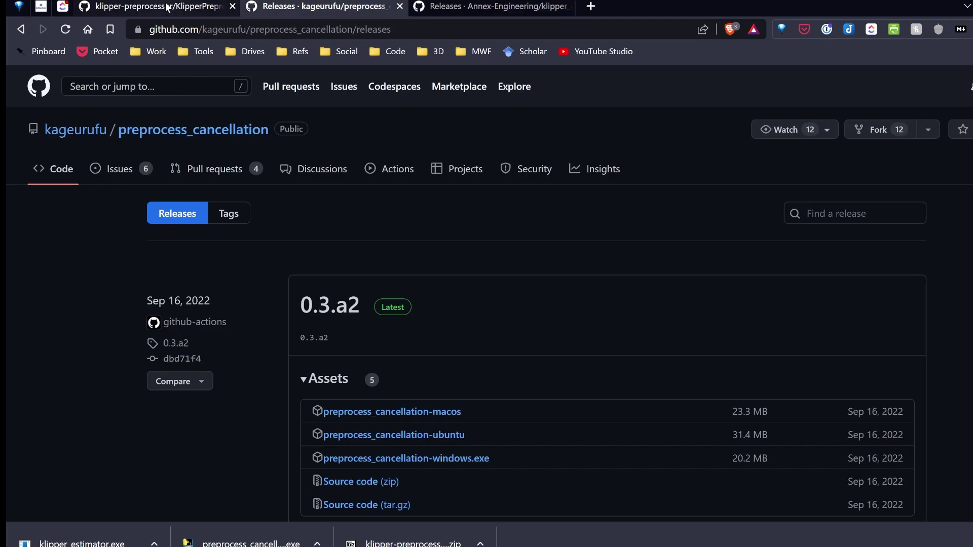
- Return to the klipper-preprocessor repository, open its releases and download the v1.2.0 source code as a zip
{"action": "left_click", "coordinate": [163, 7]}
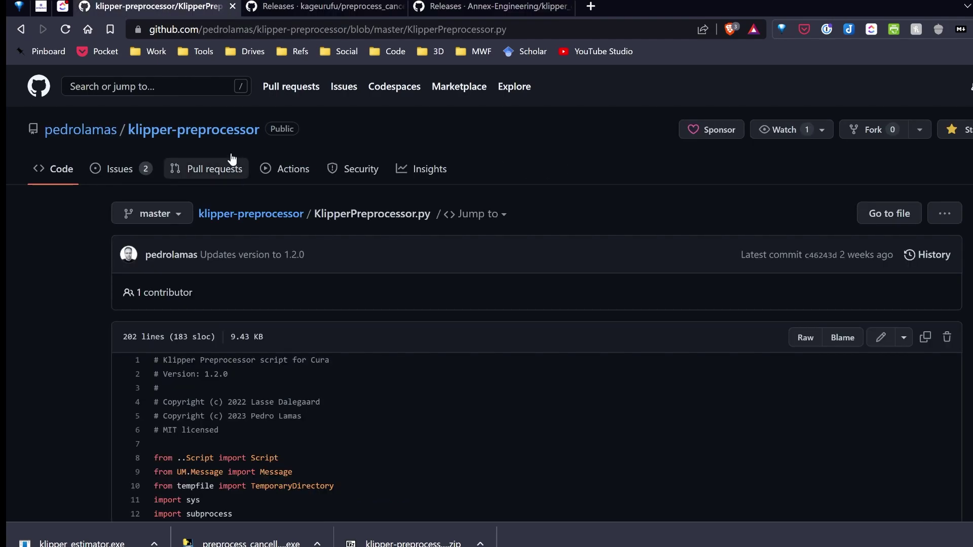
{"action": "left_click", "coordinate": [269, 217]}
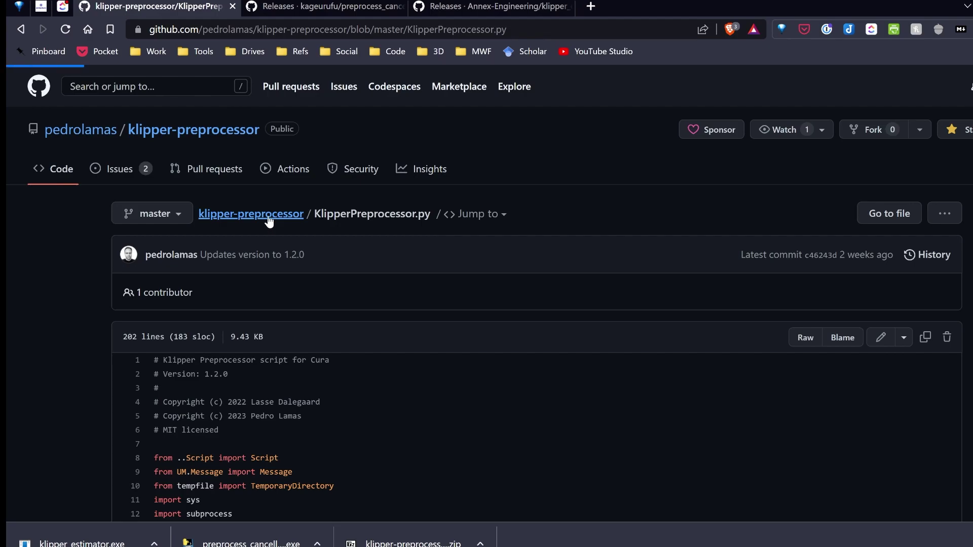
{"action": "scroll", "coordinate": [368, 261], "scroll_direction": "down", "scroll_amount": 3}
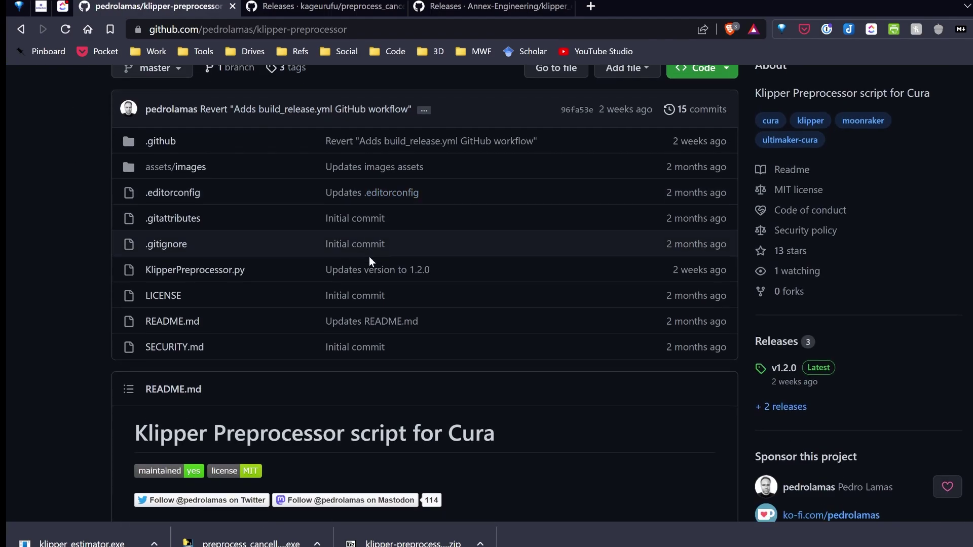
{"action": "scroll", "coordinate": [370, 257], "scroll_direction": "down", "scroll_amount": 5}
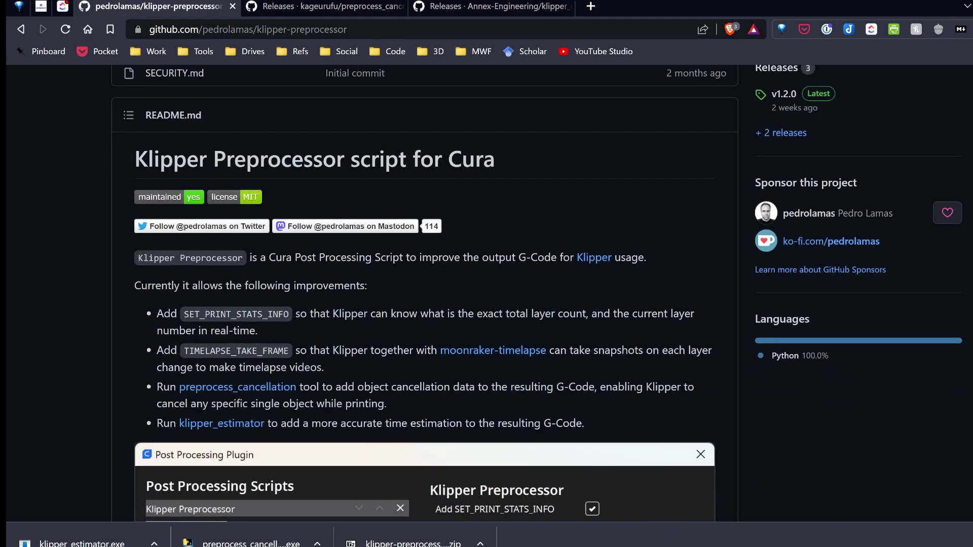
{"action": "scroll", "coordinate": [632, 309], "scroll_direction": "up", "scroll_amount": 3}
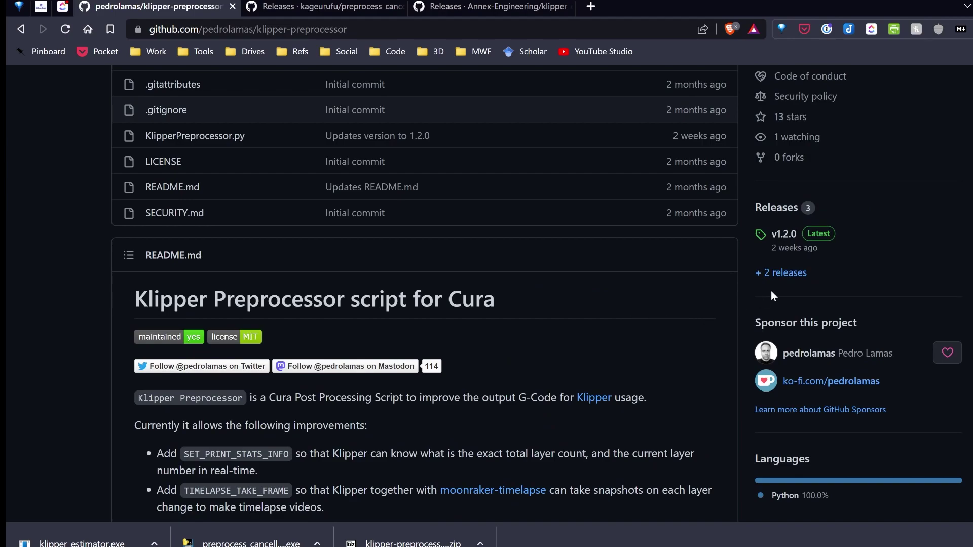
{"action": "left_click", "coordinate": [783, 273]}
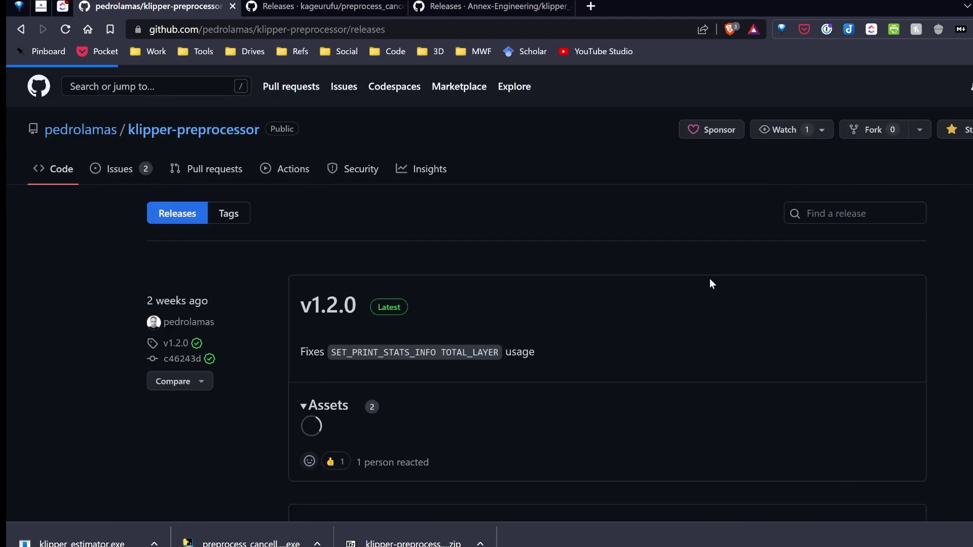
{"action": "scroll", "coordinate": [510, 323], "scroll_direction": "down", "scroll_amount": 1}
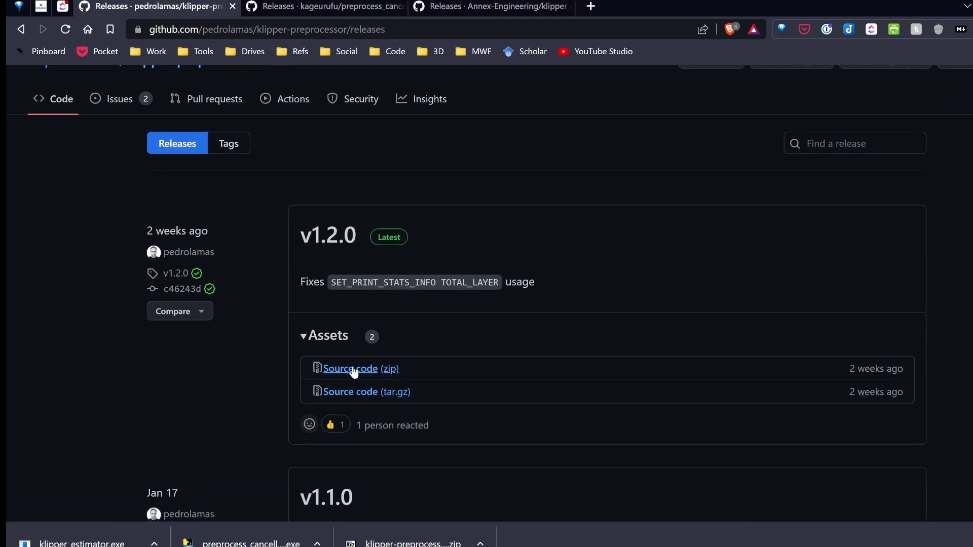
{"action": "left_click", "coordinate": [386, 374]}
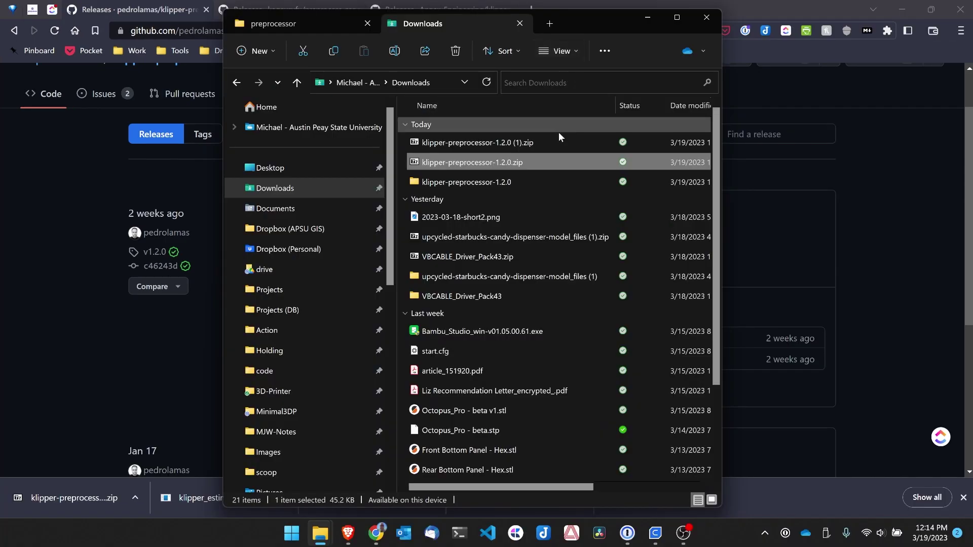
- Open the extracted klipper-preprocessor-1.2.0 folder in Downloads and go into its inner folder of the same name
{"action": "right_click", "coordinate": [470, 169]}
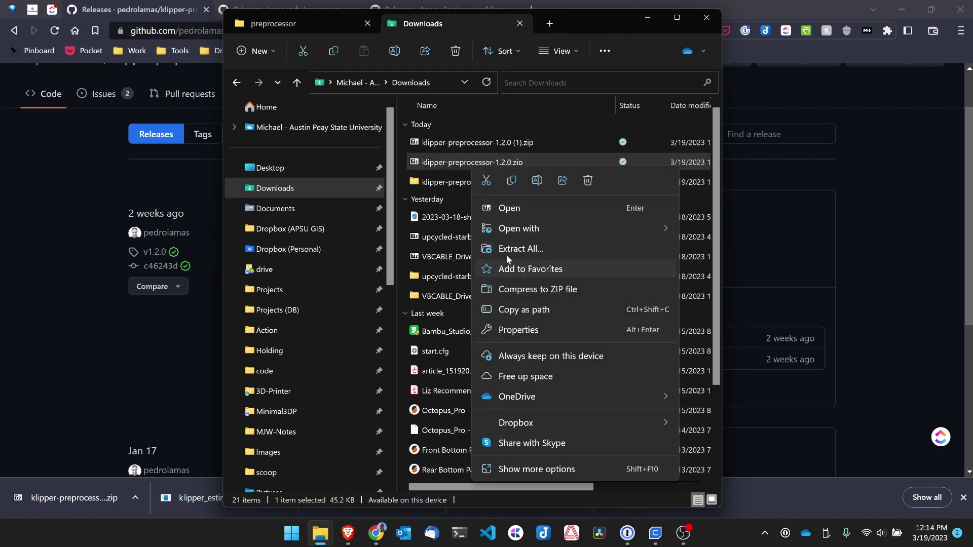
{"action": "left_click", "coordinate": [439, 187]}
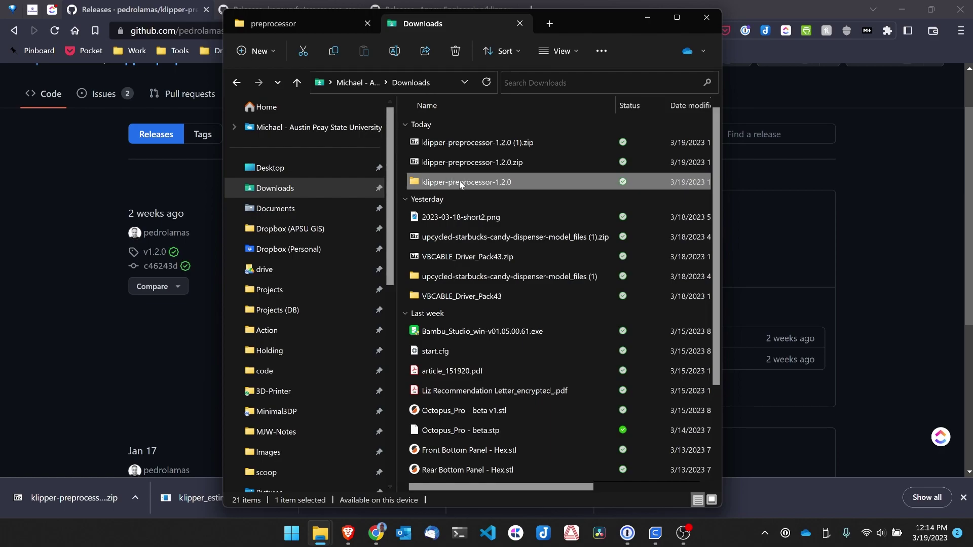
{"action": "double_click", "coordinate": [460, 182]}
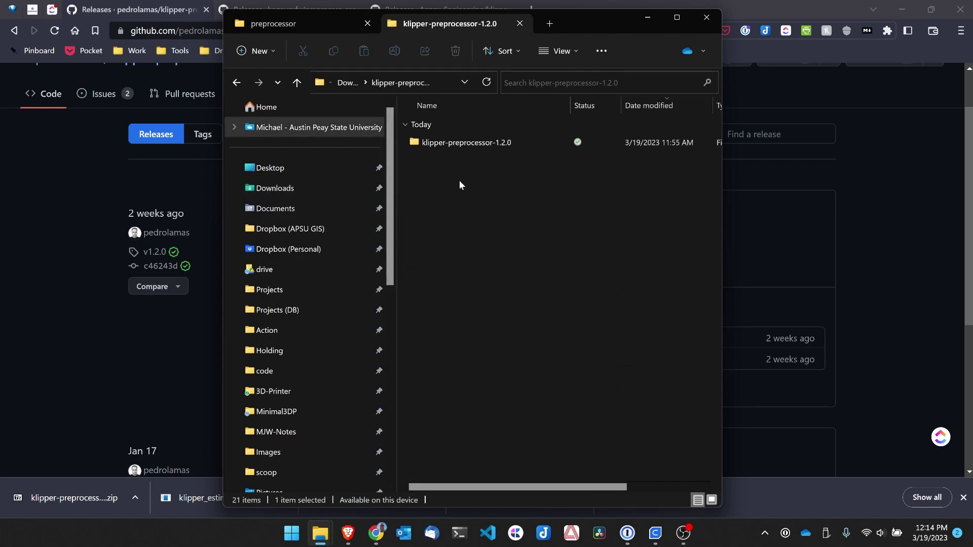
{"action": "double_click", "coordinate": [462, 142]}
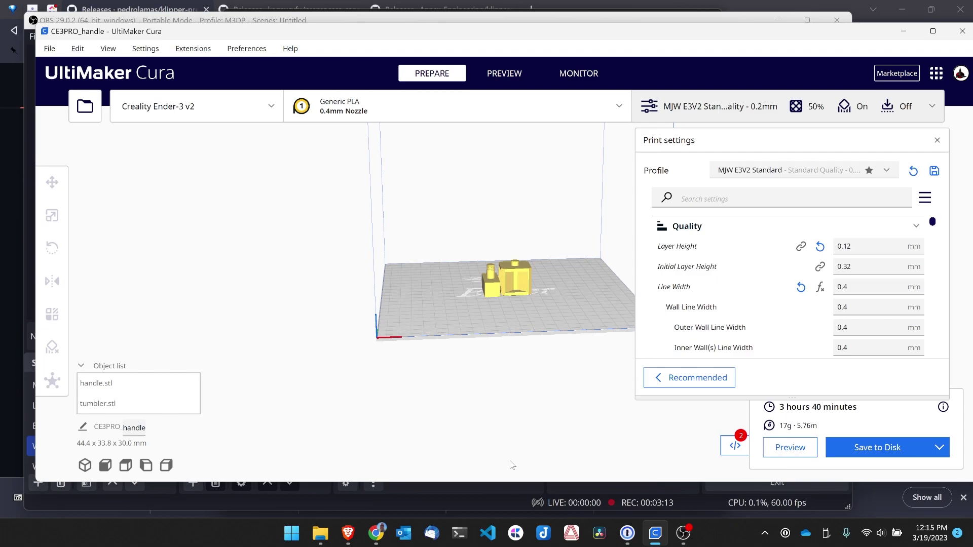
- Switch to Cura, show its configuration folder and open the scripts folder inside 5.3
{"action": "left_click", "coordinate": [290, 49]}
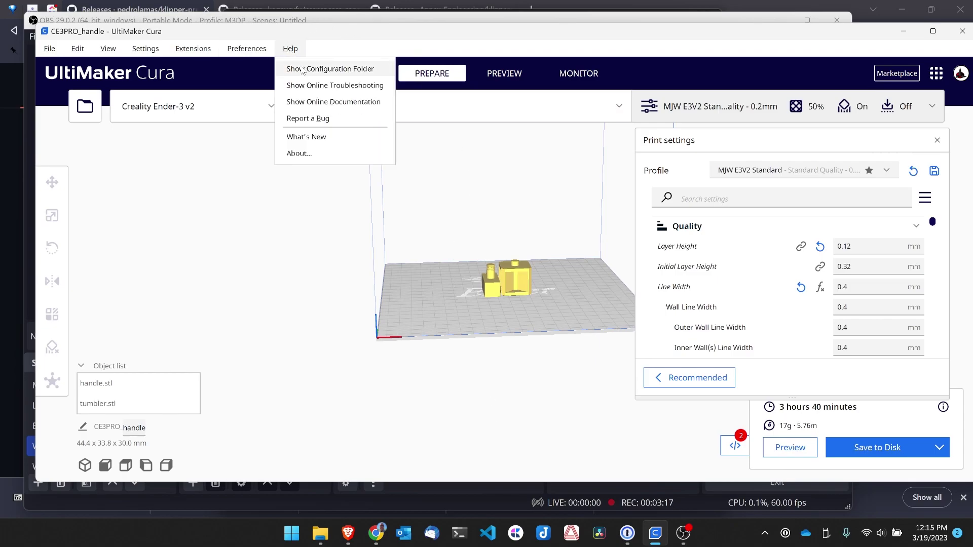
{"action": "left_click", "coordinate": [302, 70]}
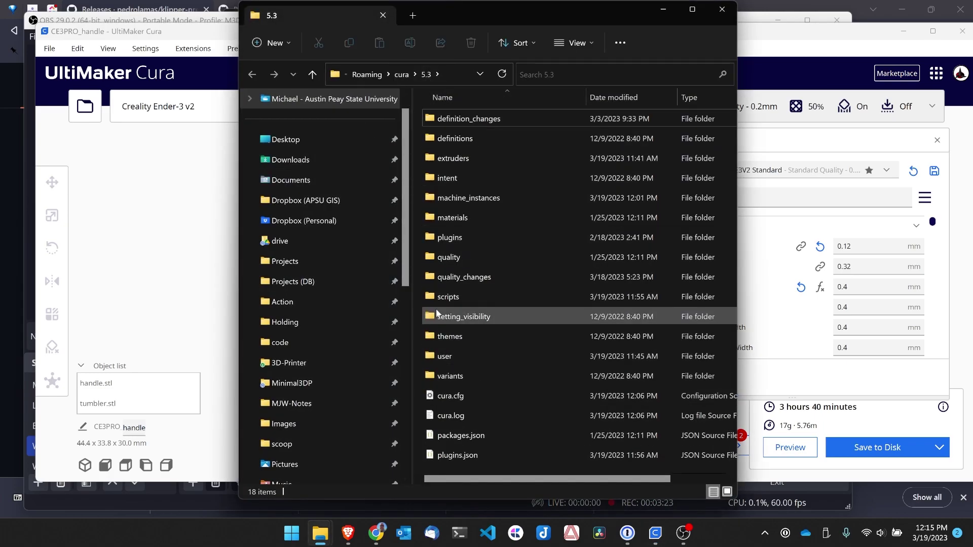
{"action": "left_click_drag", "start_coordinate": [582, 7], "coordinate": [456, 20]}
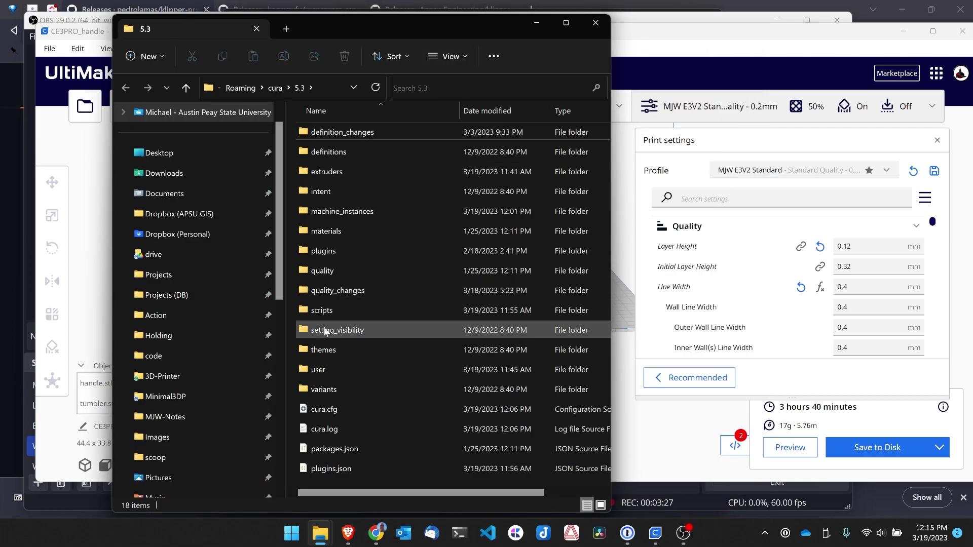
{"action": "double_click", "coordinate": [321, 311]}
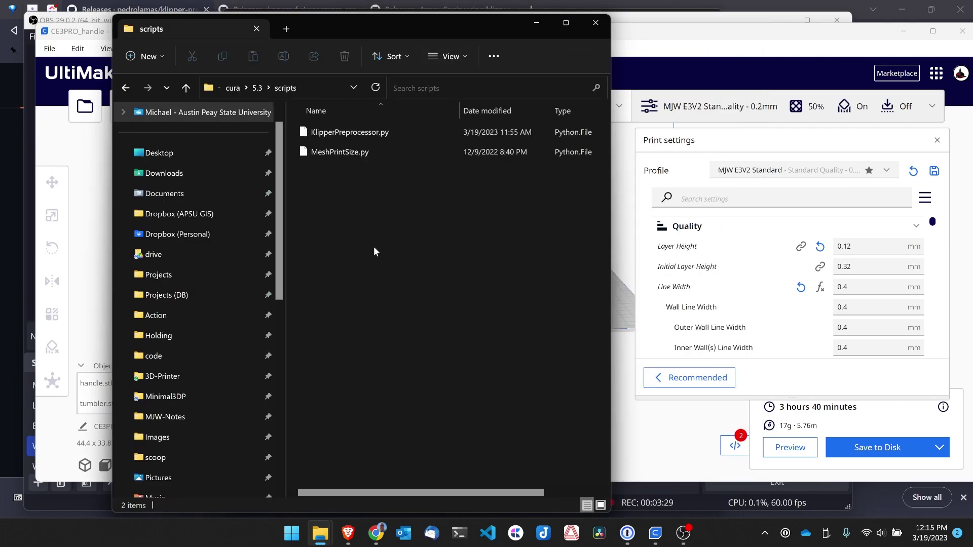
- Open the extracted klipper-preprocessor-1.2.0 folder alongside the scripts folder and copy KlipperPreprocessor.py from it
{"action": "left_click", "coordinate": [288, 28]}
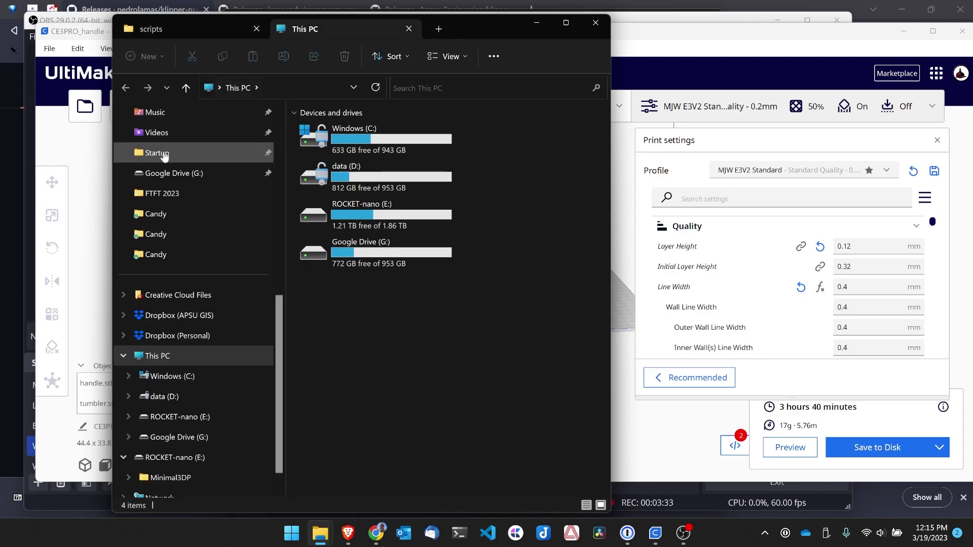
{"action": "left_click", "coordinate": [212, 234]}
{"action": "double_click", "coordinate": [334, 147]}
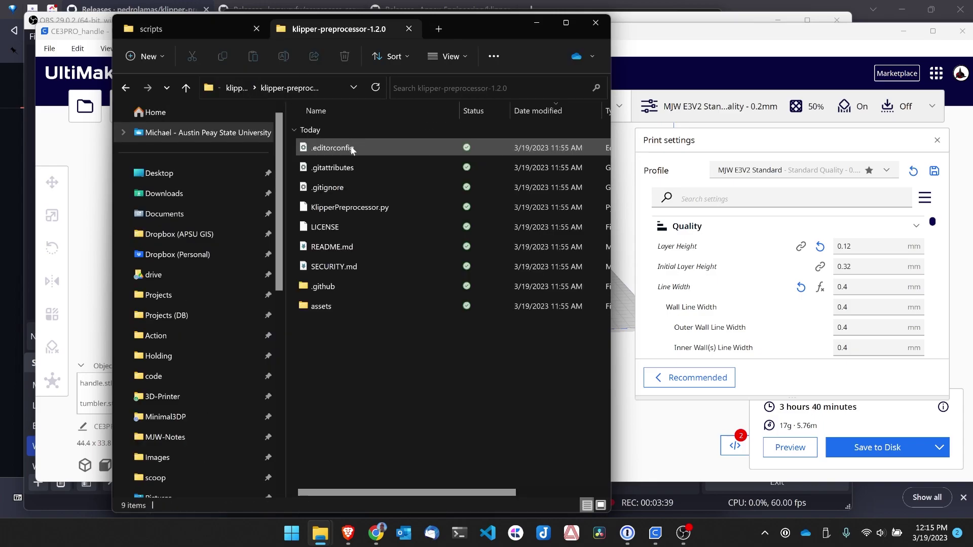
{"action": "right_click", "coordinate": [337, 207]}
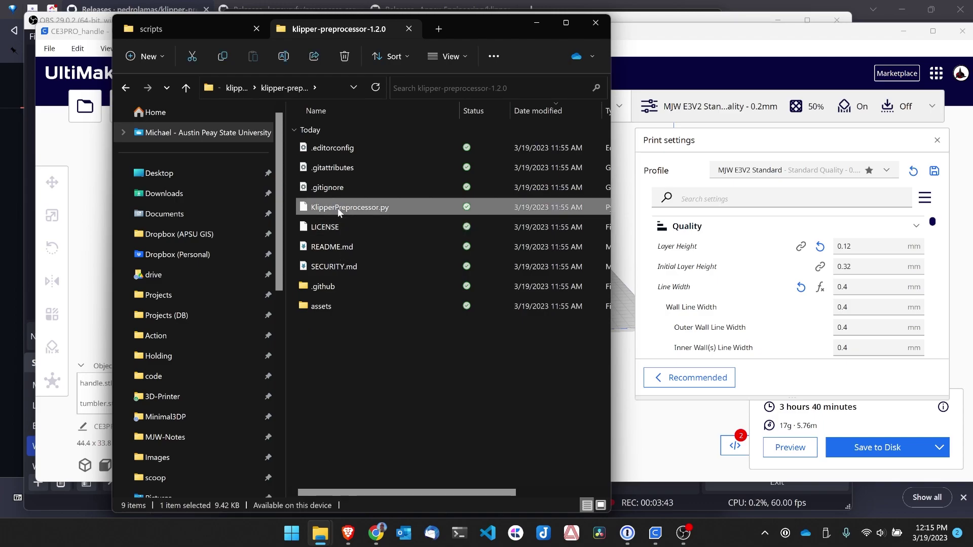
{"action": "left_click", "coordinate": [378, 224]}
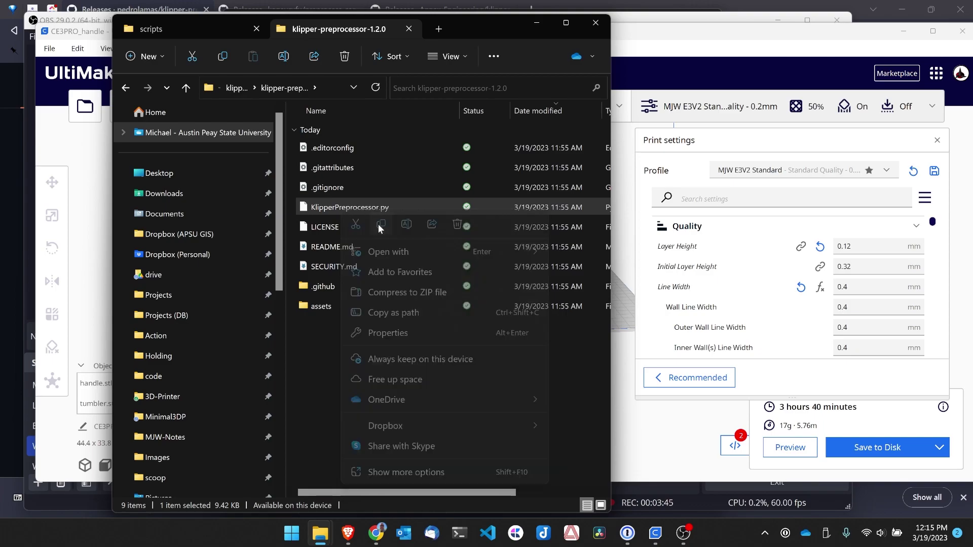
- Paste KlipperPreprocessor.py into Cura's scripts folder, replacing the existing file
{"action": "left_click", "coordinate": [205, 34]}
{"action": "right_click", "coordinate": [426, 323]}
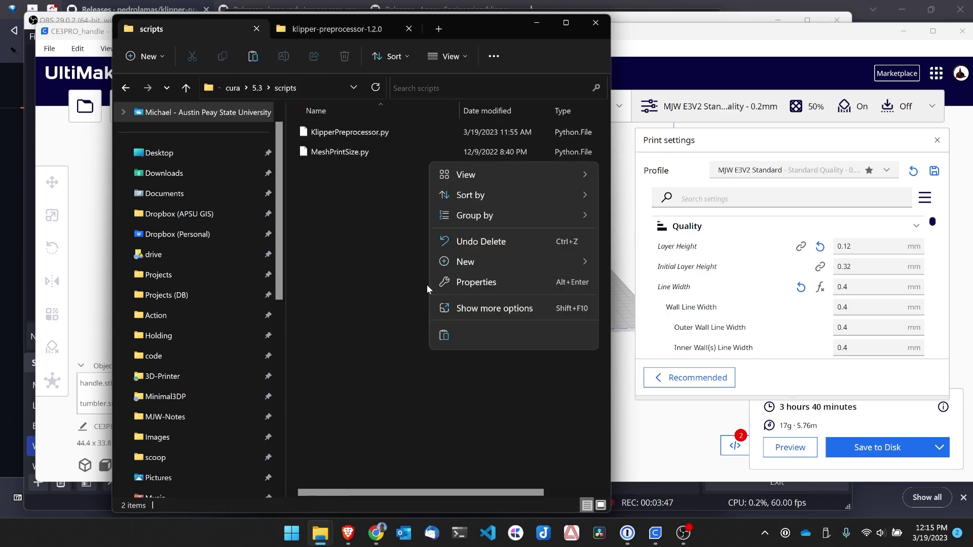
{"action": "left_click", "coordinate": [444, 335]}
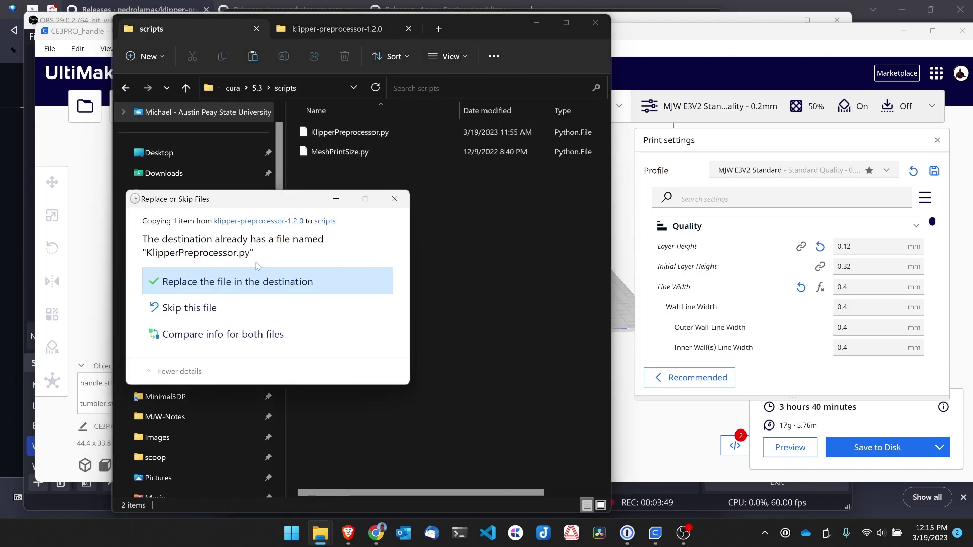
{"action": "left_click", "coordinate": [233, 281]}
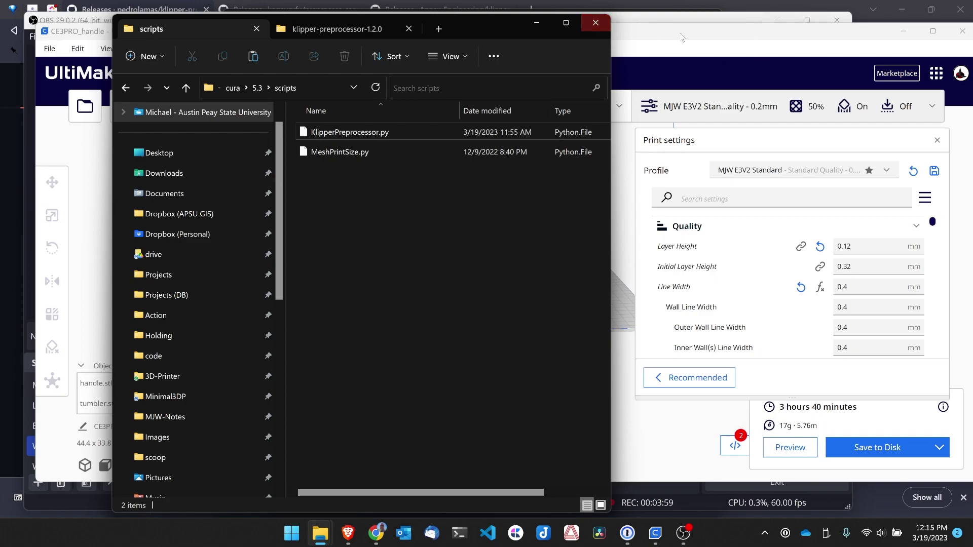
- Minimize the scripts folder window and restart Cura to load the script
{"action": "left_click", "coordinate": [530, 21]}
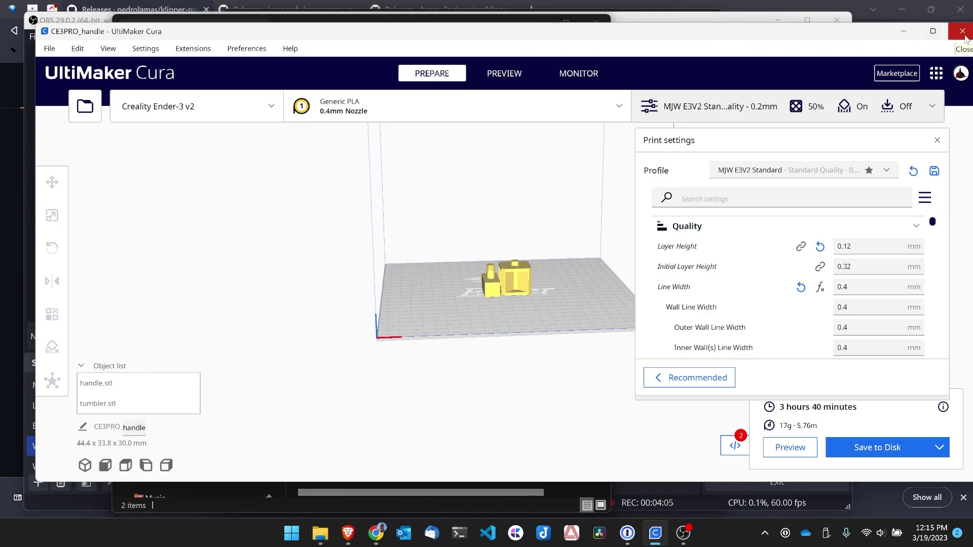
{"action": "left_click", "coordinate": [964, 35]}
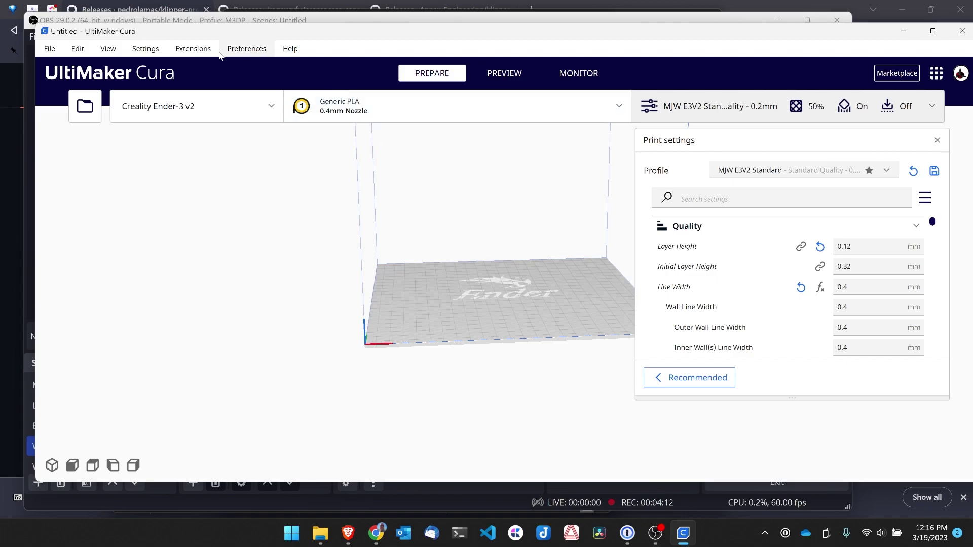
- Remove the existing Klipper Preprocessor entry from Cura's post-processing scripts and add the Klipper Preprocessor v1.2.0 script again
{"action": "left_click", "coordinate": [197, 49]}
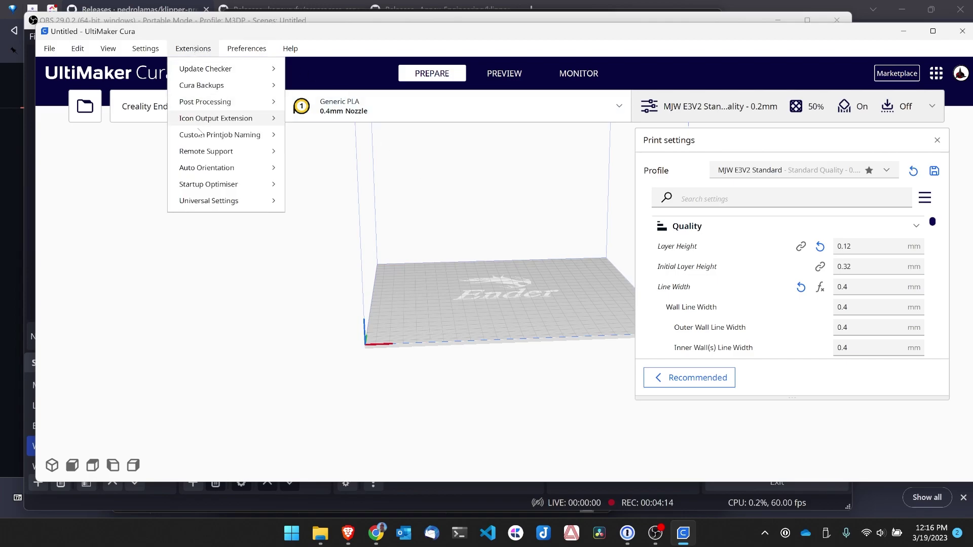
{"action": "mouse_move", "coordinate": [219, 105]}
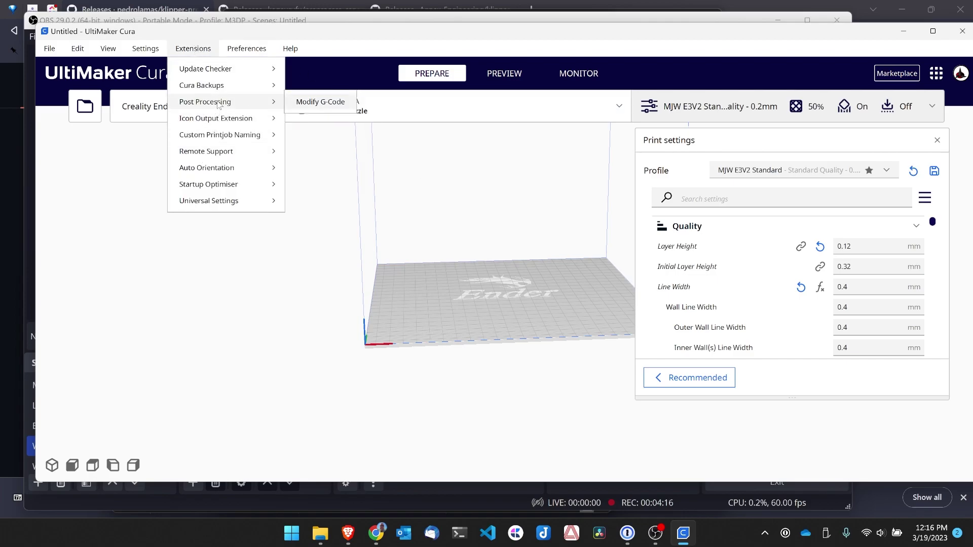
{"action": "left_click", "coordinate": [310, 104]}
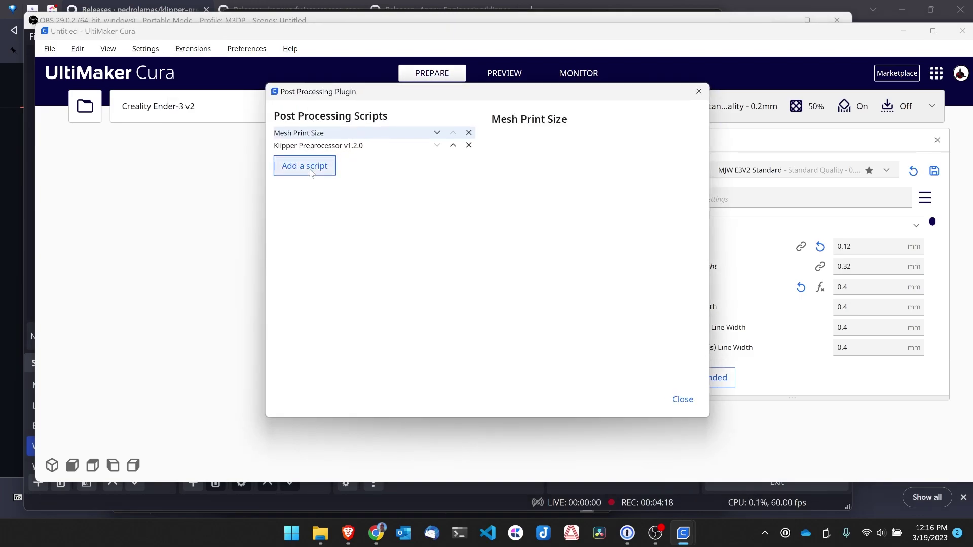
{"action": "left_click", "coordinate": [468, 145]}
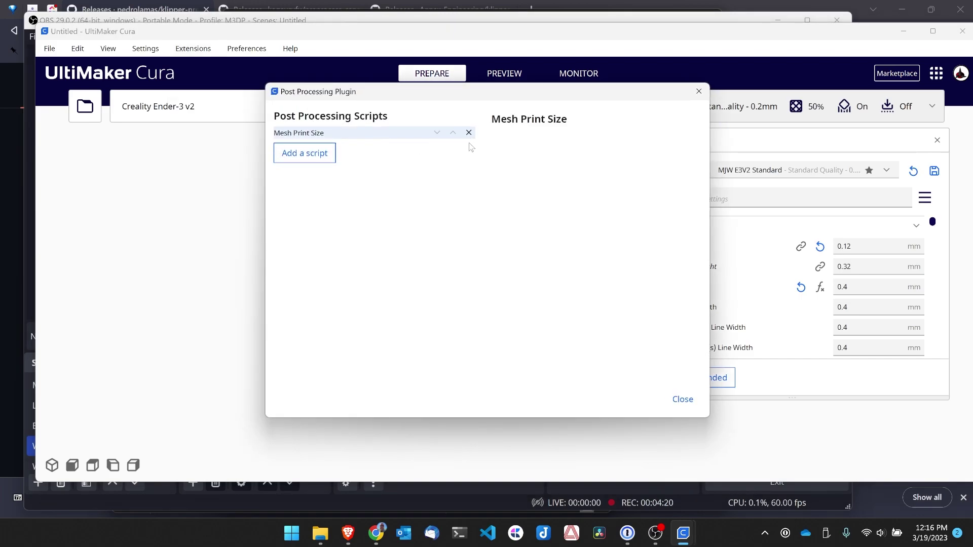
{"action": "left_click", "coordinate": [308, 153]}
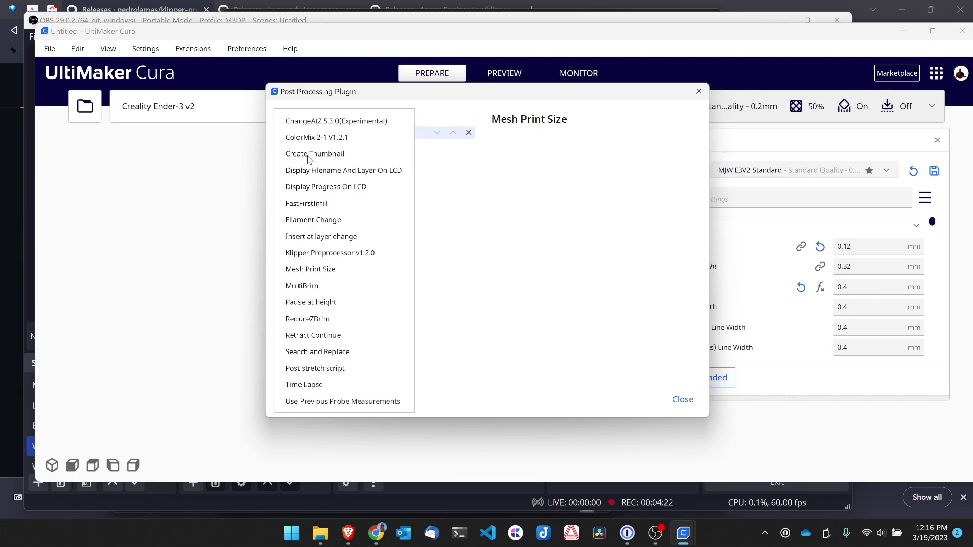
{"action": "left_click", "coordinate": [347, 254]}
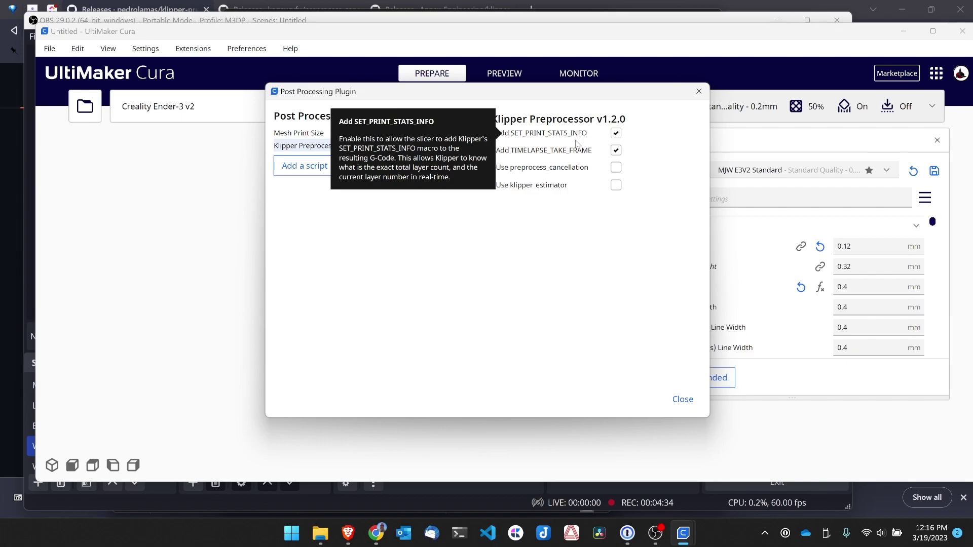
{"action": "mouse_move", "coordinate": [507, 138]}
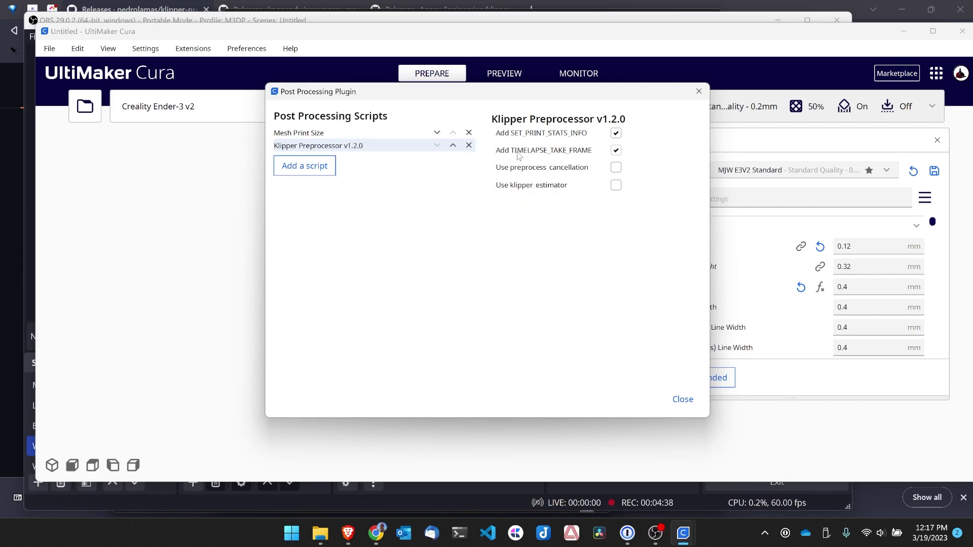
{"action": "mouse_move", "coordinate": [568, 158]}
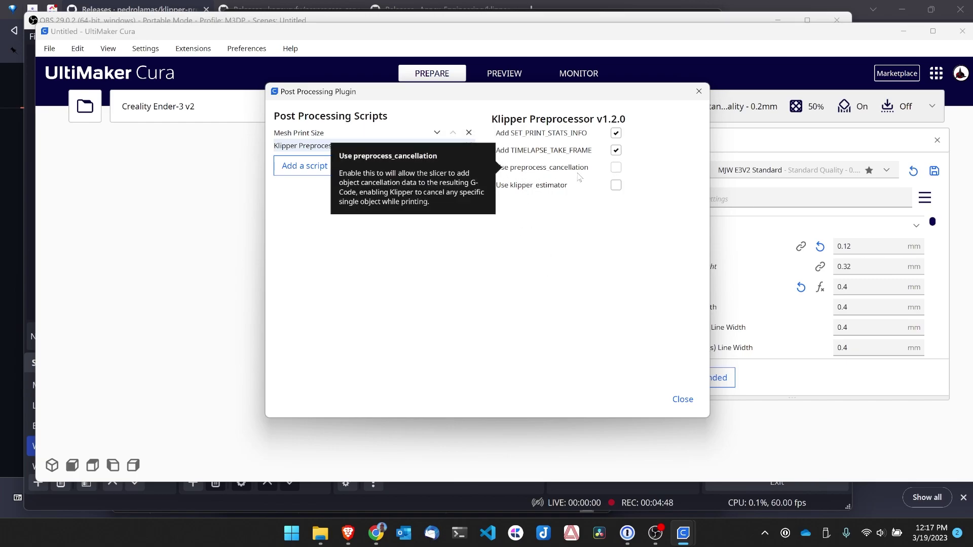
{"action": "mouse_move", "coordinate": [513, 196]}
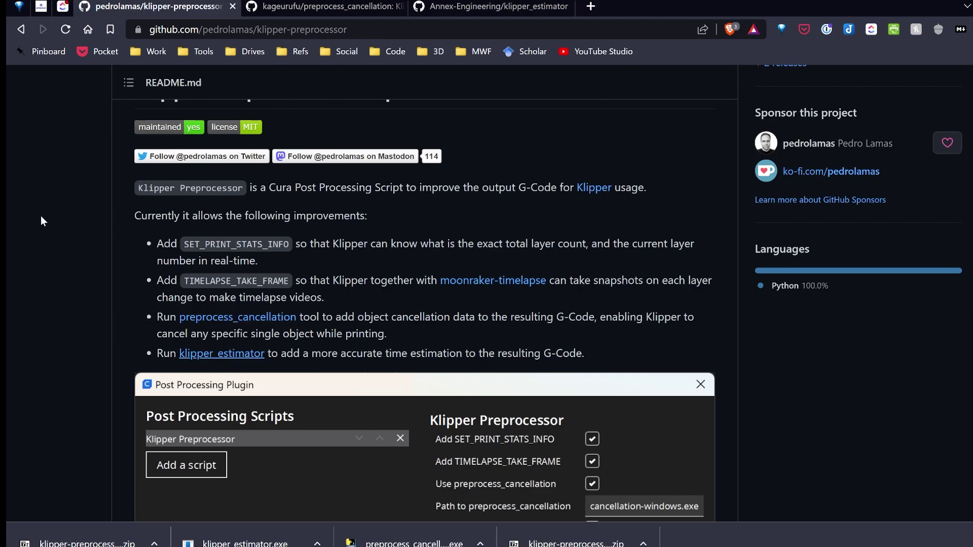
- Switch to the browser and download preprocess_cancellation-windows.exe from the 0.3.a2 release of the preprocess_cancellation repository
{"action": "left_click", "coordinate": [358, 9]}
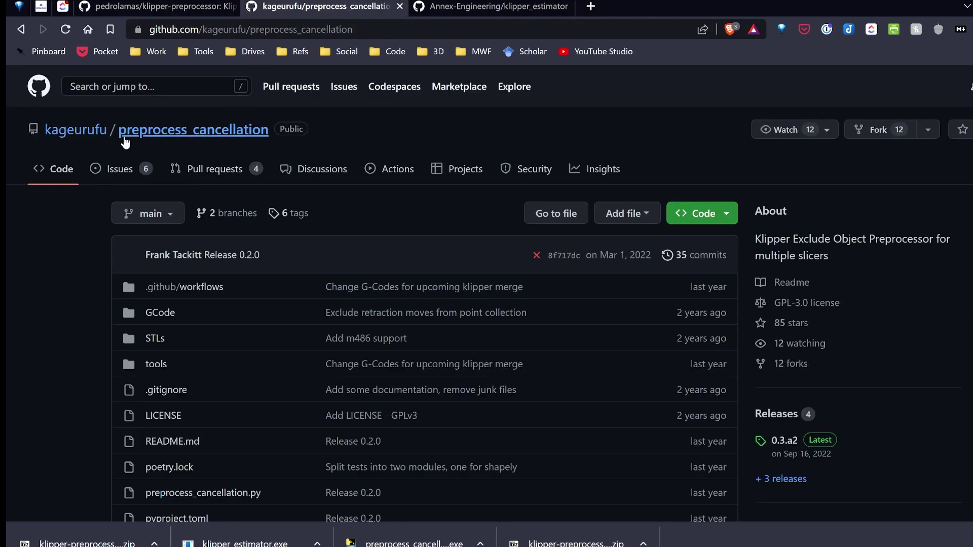
{"action": "scroll", "coordinate": [285, 177], "scroll_direction": "down", "scroll_amount": 4}
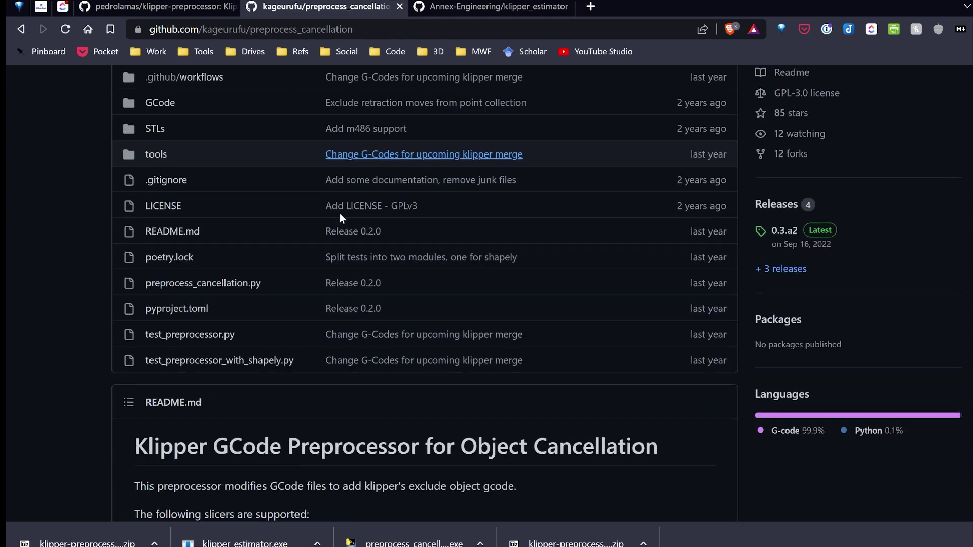
{"action": "scroll", "coordinate": [372, 253], "scroll_direction": "down", "scroll_amount": 13}
{"action": "scroll", "coordinate": [372, 257], "scroll_direction": "up", "scroll_amount": 16}
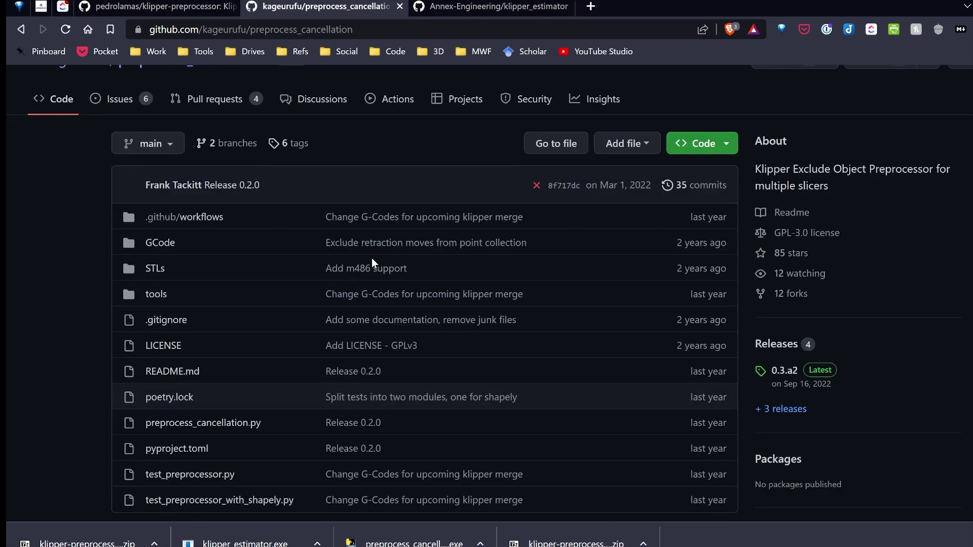
{"action": "scroll", "coordinate": [372, 257], "scroll_direction": "down", "scroll_amount": 4}
{"action": "scroll", "coordinate": [441, 264], "scroll_direction": "up", "scroll_amount": 5}
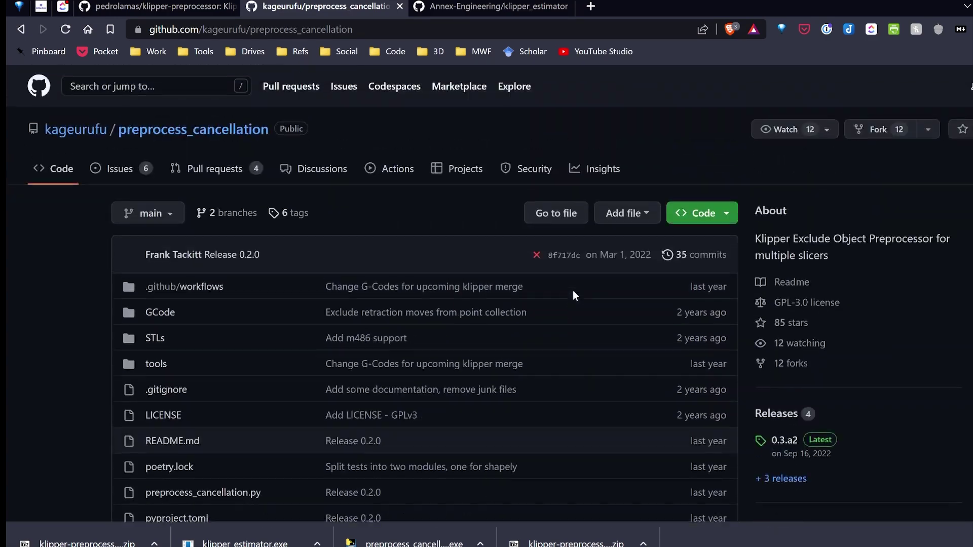
{"action": "scroll", "coordinate": [862, 405], "scroll_direction": "down", "scroll_amount": 2}
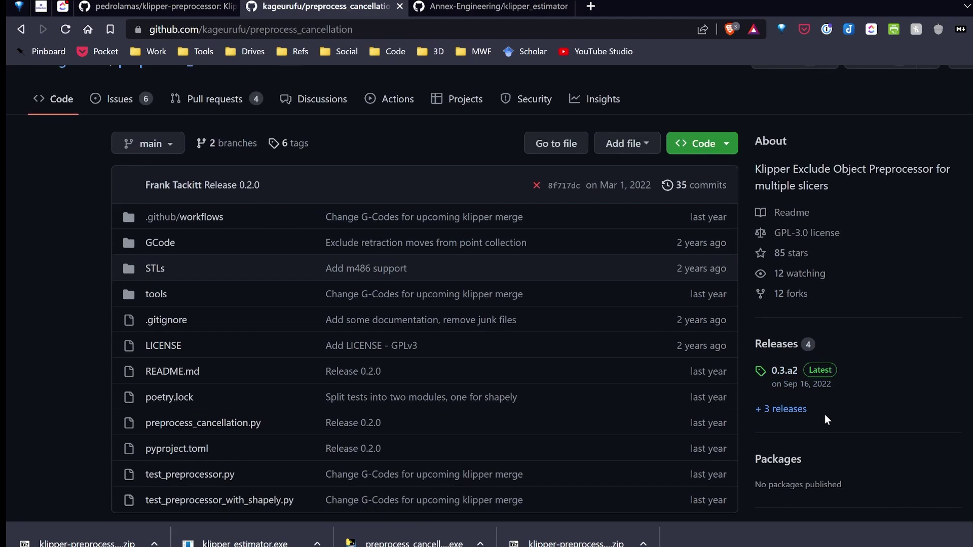
{"action": "left_click", "coordinate": [788, 406]}
{"action": "scroll", "coordinate": [441, 367], "scroll_direction": "down", "scroll_amount": 3}
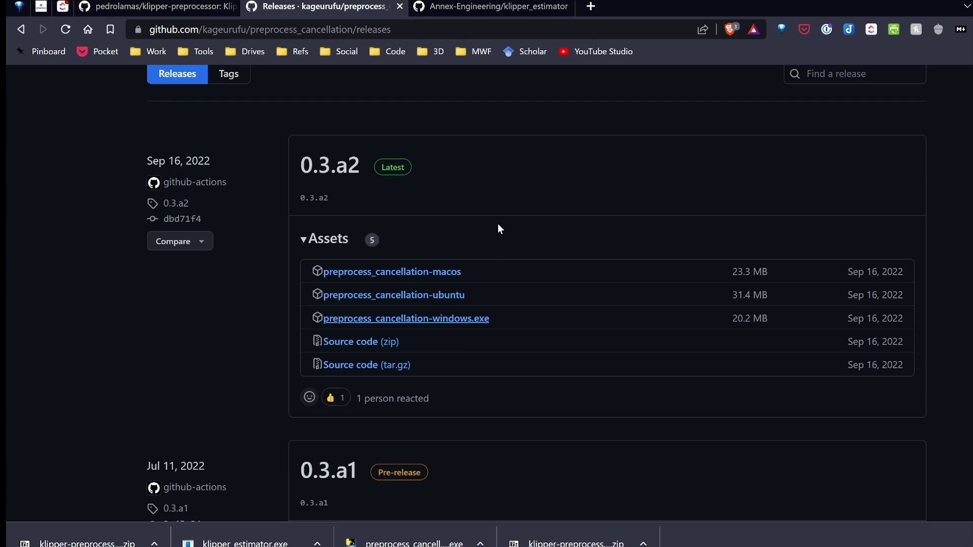
{"action": "left_click", "coordinate": [434, 322]}
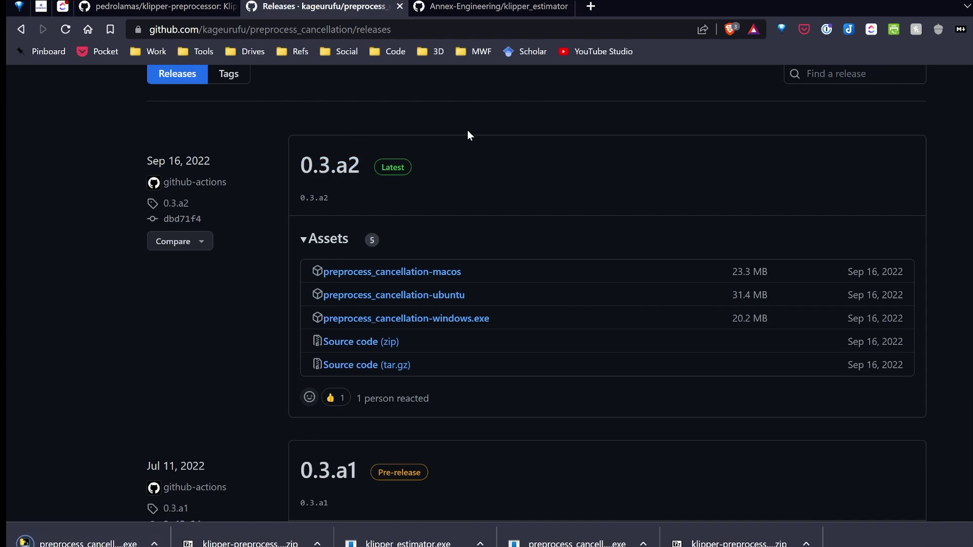
- Download klipper_estimator.exe from the v3.2.1 release of the Annex-Engineering klipper_estimator repository
{"action": "left_click", "coordinate": [498, 8]}
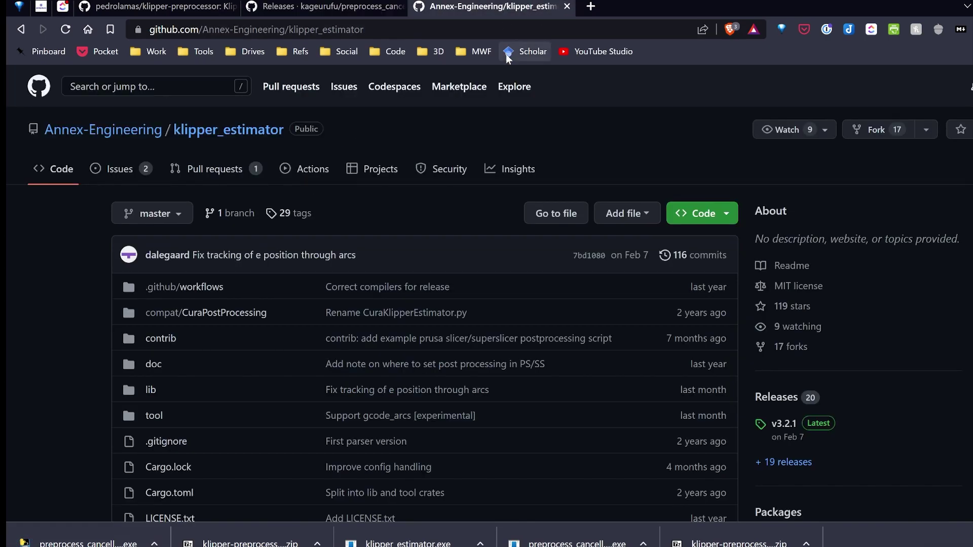
{"action": "scroll", "coordinate": [419, 203], "scroll_direction": "down", "scroll_amount": 7}
{"action": "scroll", "coordinate": [418, 203], "scroll_direction": "down", "scroll_amount": 2}
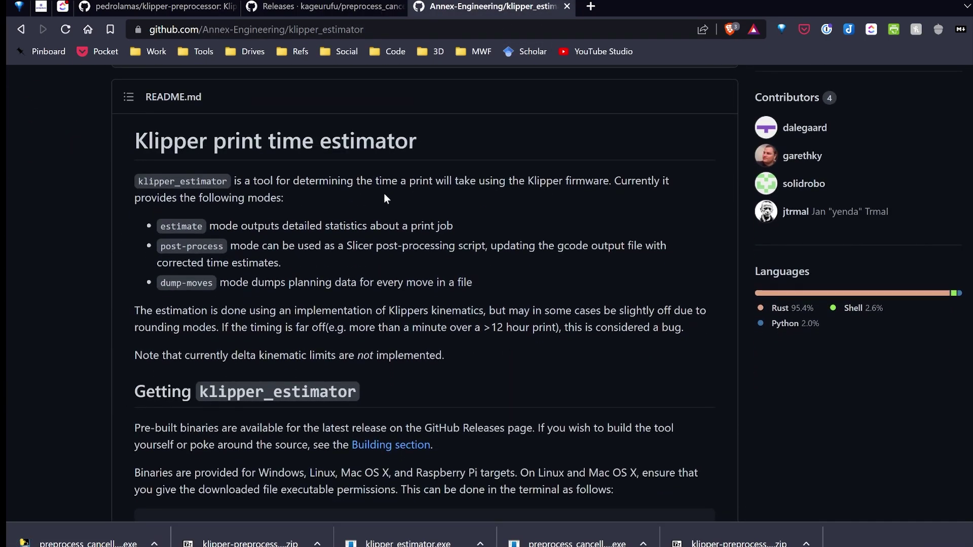
{"action": "scroll", "coordinate": [352, 205], "scroll_direction": "up", "scroll_amount": 7}
{"action": "scroll", "coordinate": [386, 211], "scroll_direction": "down", "scroll_amount": 4}
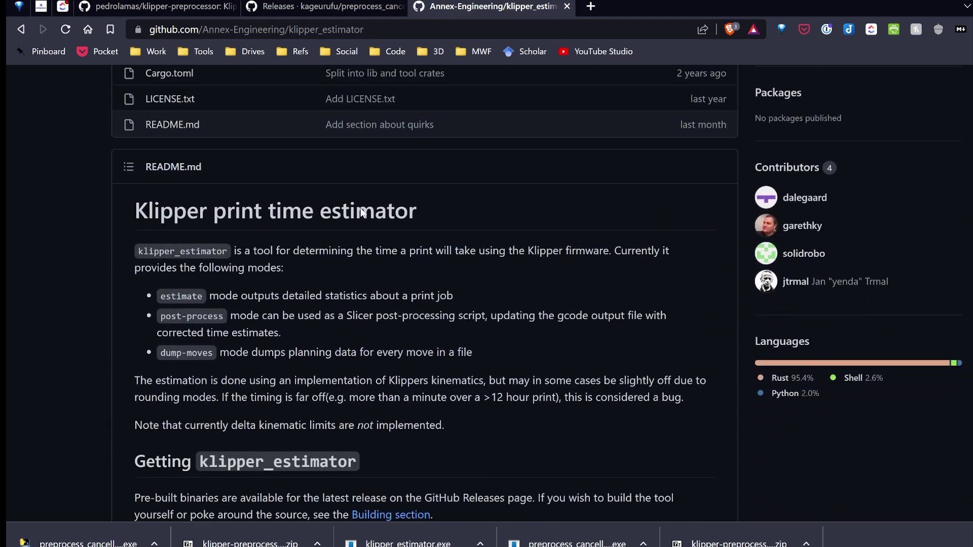
{"action": "scroll", "coordinate": [522, 214], "scroll_direction": "up", "scroll_amount": 4}
{"action": "left_click", "coordinate": [787, 322]}
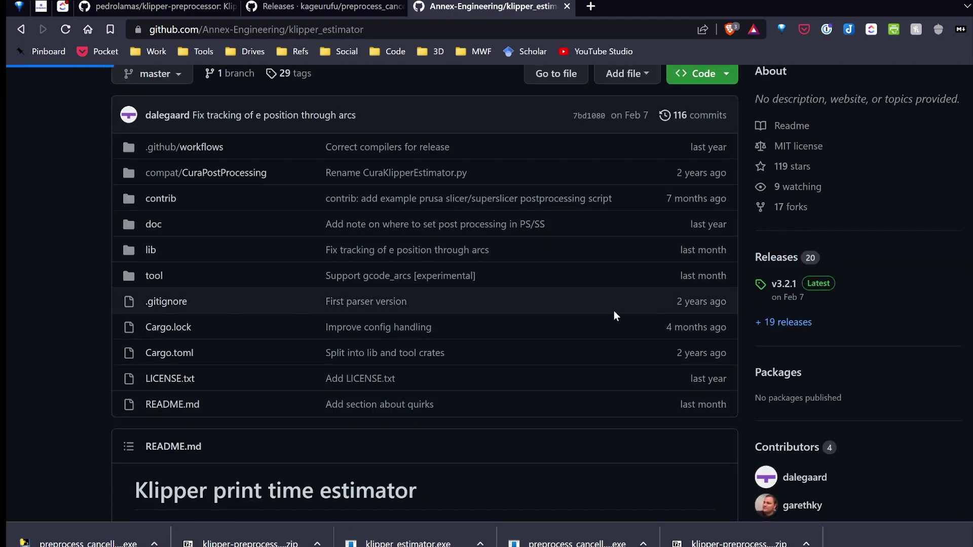
{"action": "scroll", "coordinate": [481, 309], "scroll_direction": "down", "scroll_amount": 2}
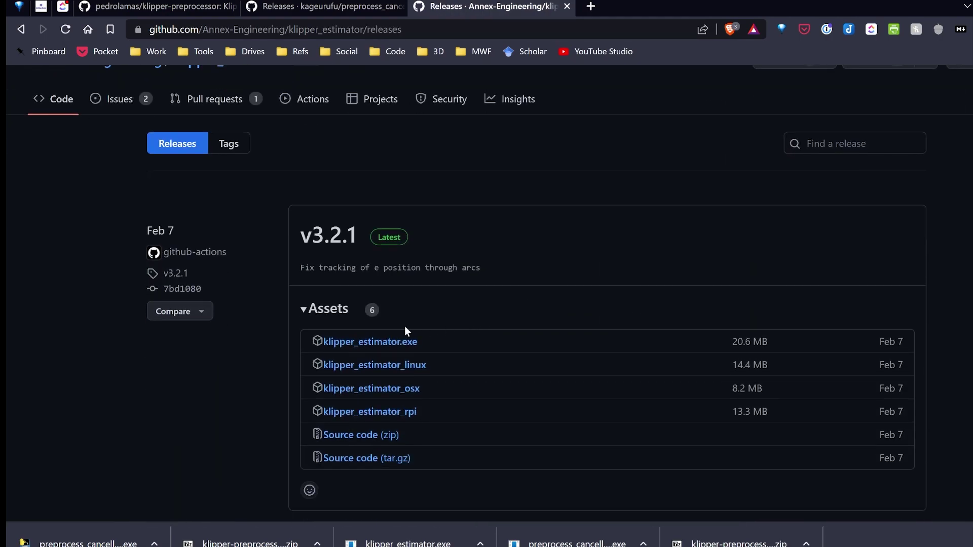
{"action": "left_click", "coordinate": [360, 346]}
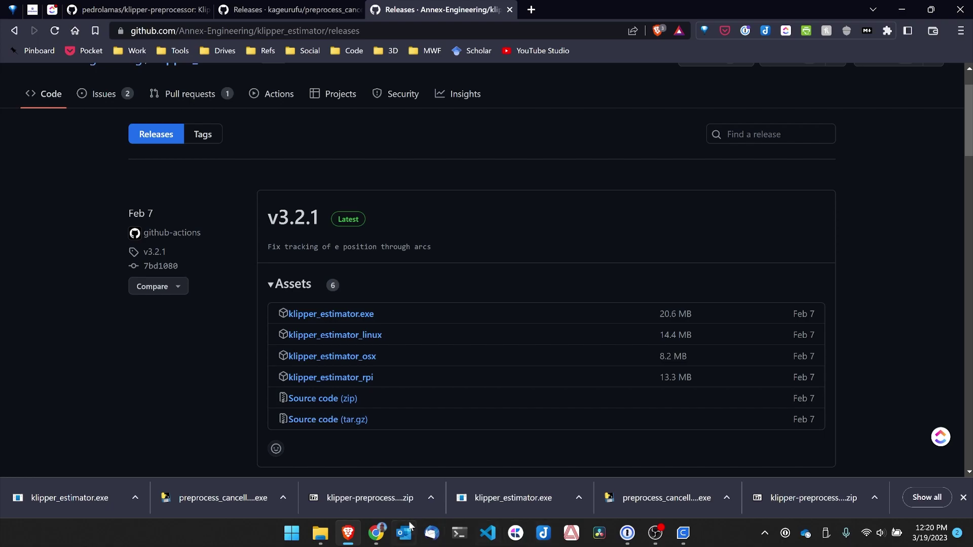
- Switch to File Explorer's Downloads folder and copy klipper_estimator.exe and preprocess_cancellation-windows.exe
{"action": "mouse_move", "coordinate": [320, 532]}
{"action": "left_click", "coordinate": [369, 471]}
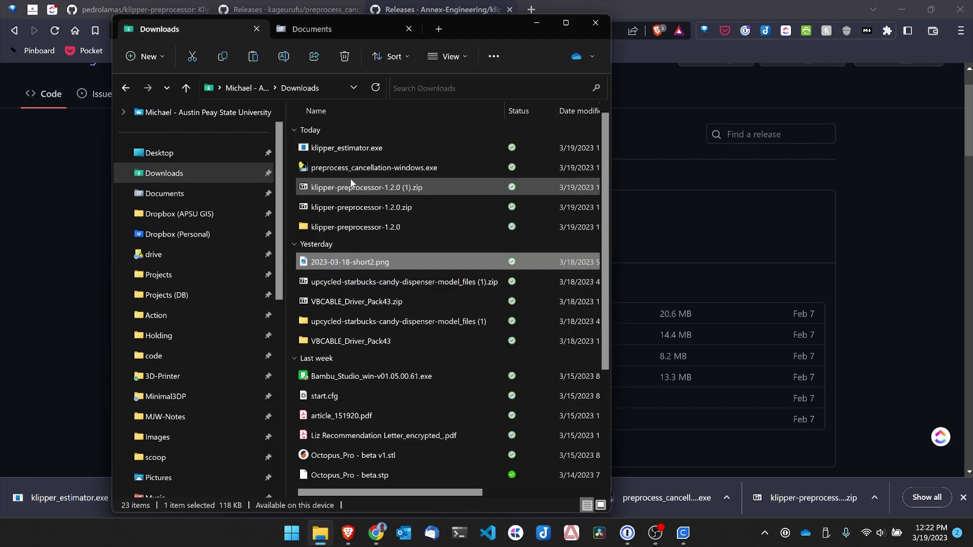
{"action": "left_click", "coordinate": [342, 153]}
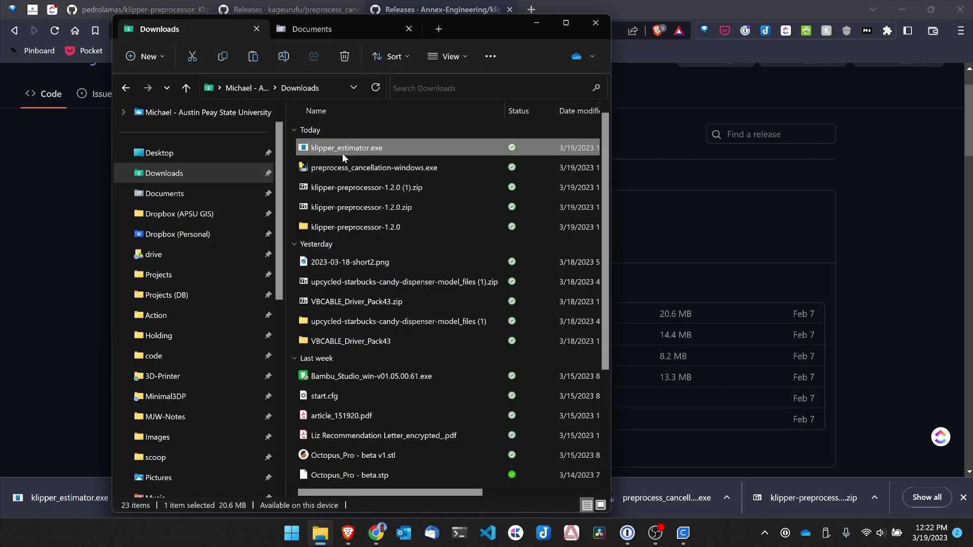
{"action": "left_click", "coordinate": [343, 167], "text": "ctrl"}
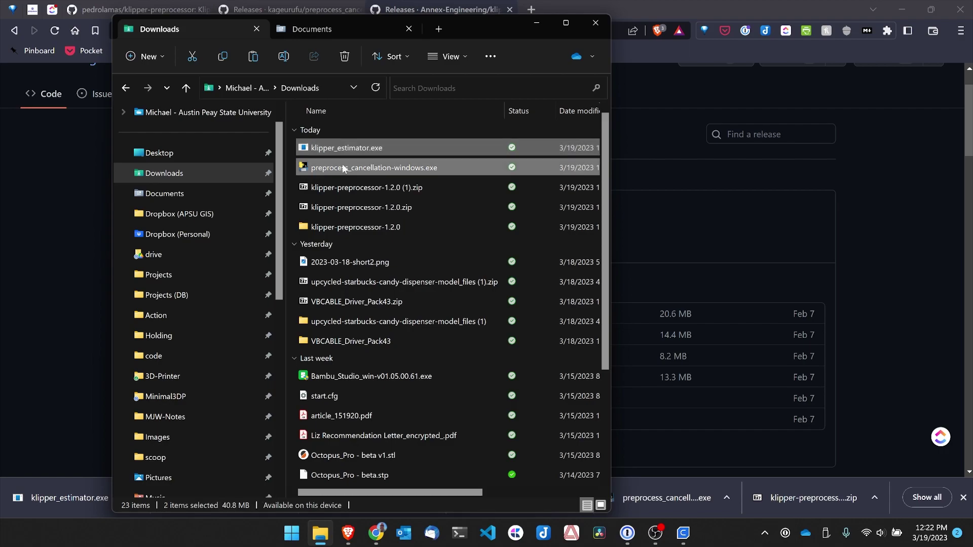
{"action": "right_click", "coordinate": [344, 168]}
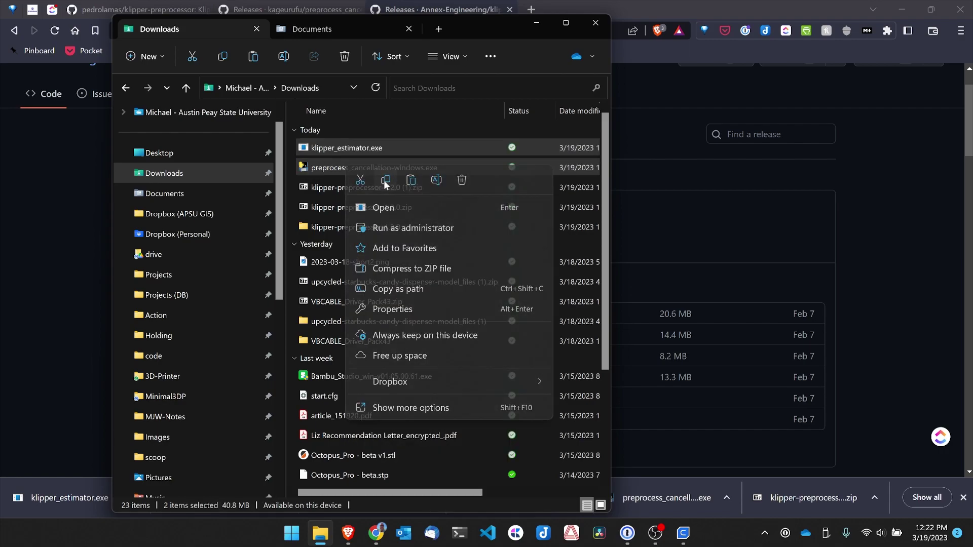
{"action": "left_click", "coordinate": [304, 181]}
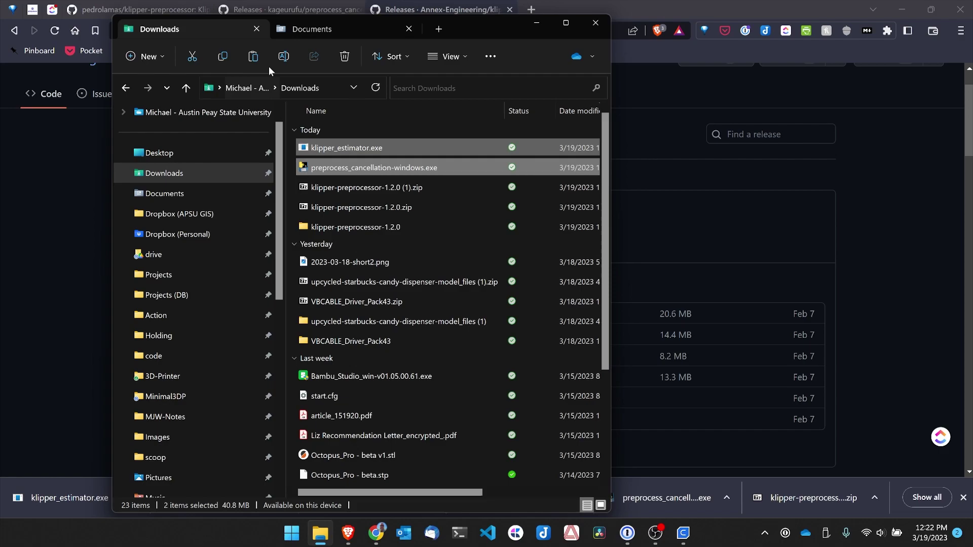
- Create a folder named cura in Documents and open it
{"action": "left_click", "coordinate": [327, 30]}
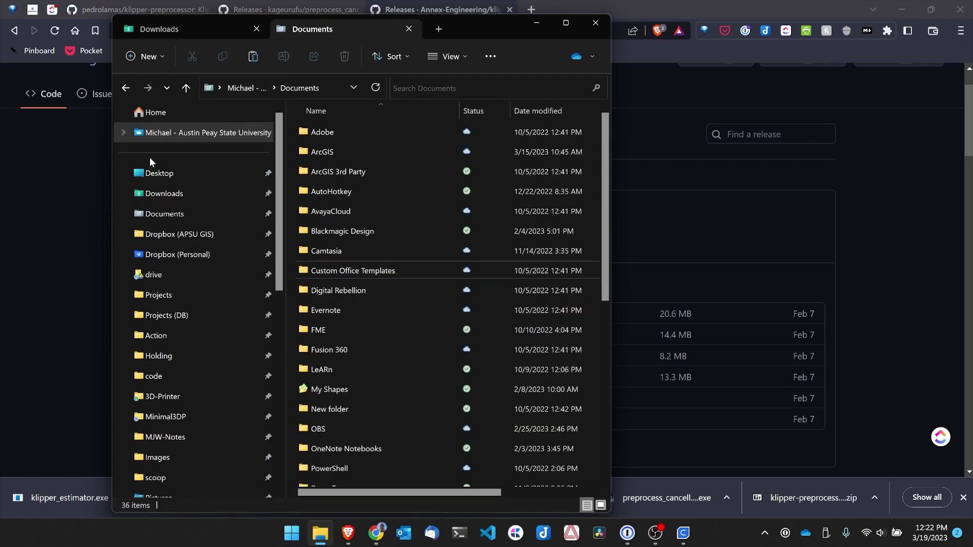
{"action": "left_click", "coordinate": [146, 56]}
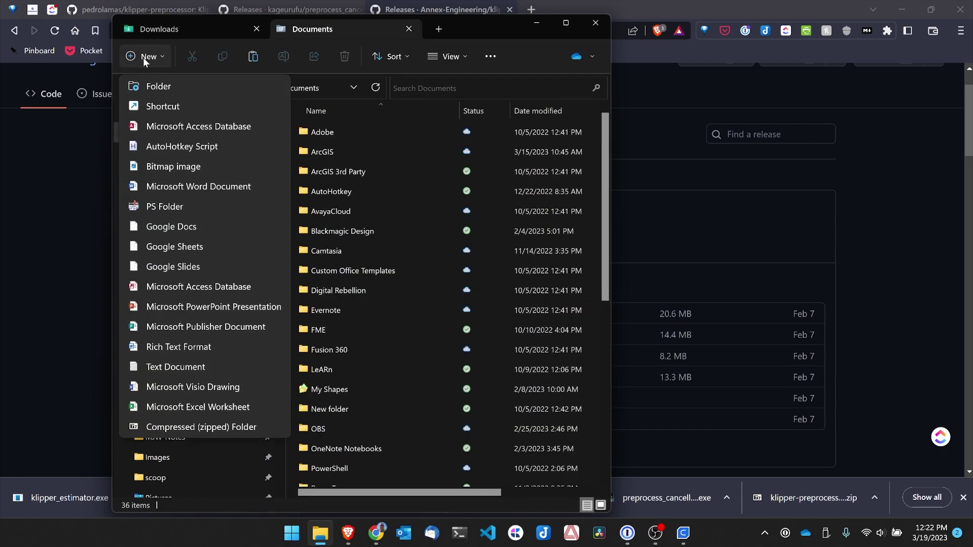
{"action": "left_click", "coordinate": [160, 86]}
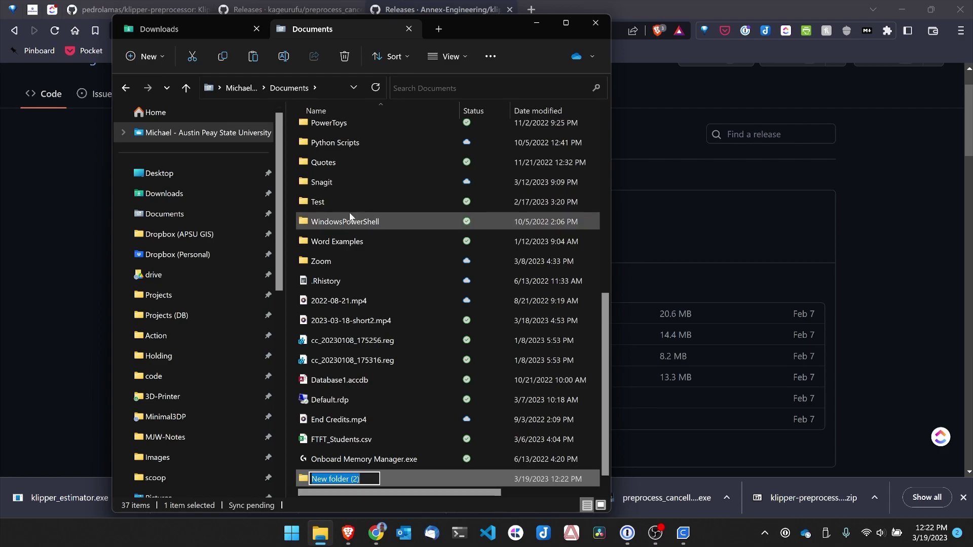
{"action": "type", "text": "cura"}
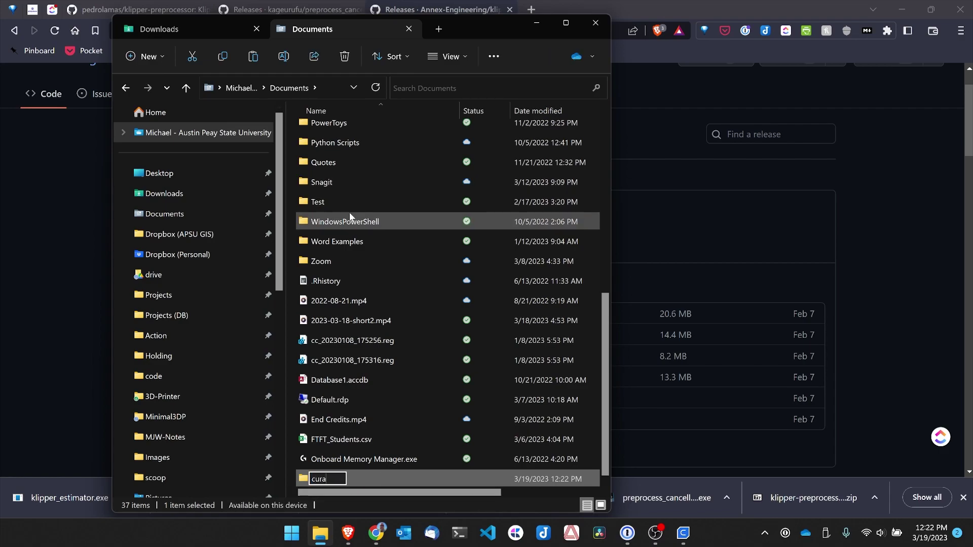
{"action": "key", "text": "Return"}
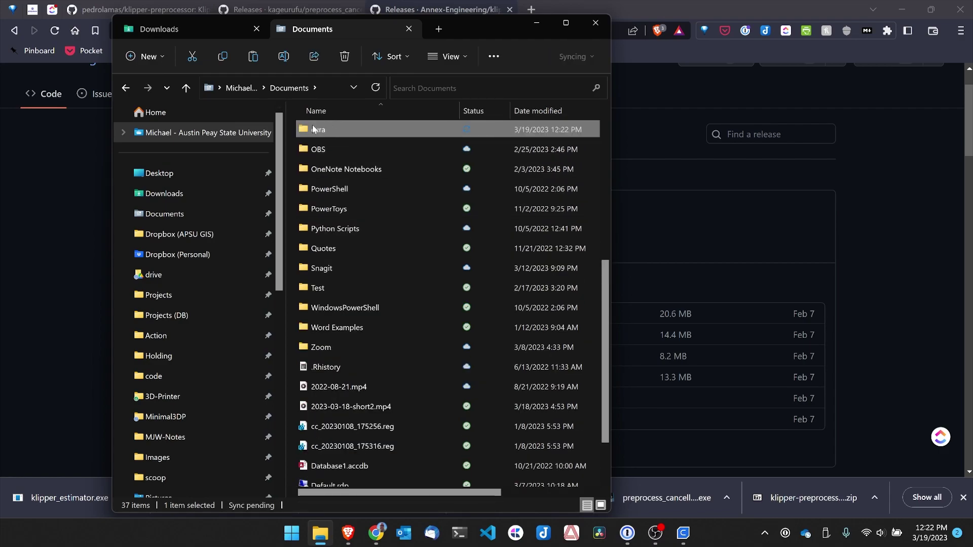
{"action": "double_click", "coordinate": [316, 131]}
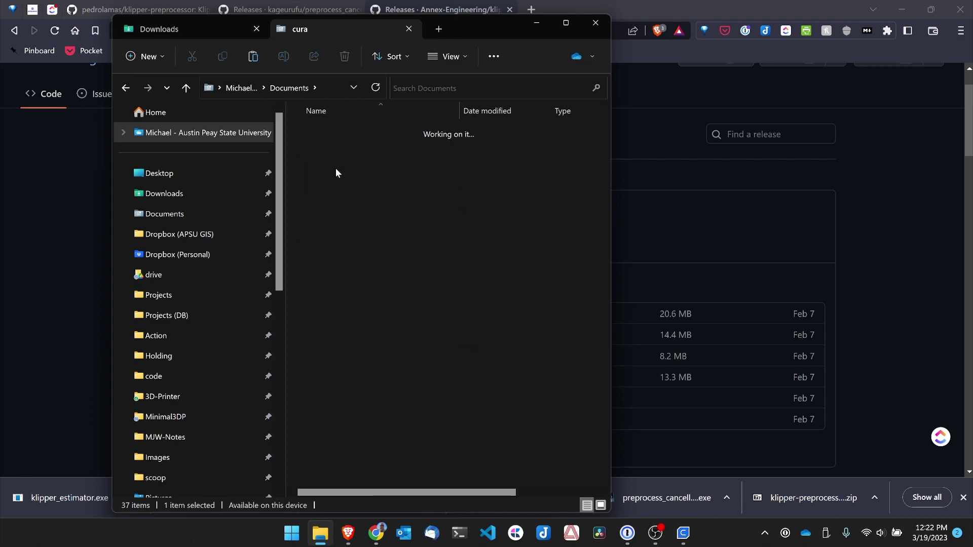
- Create a folder named preprocessor inside the cura folder and open it
{"action": "right_click", "coordinate": [341, 182]}
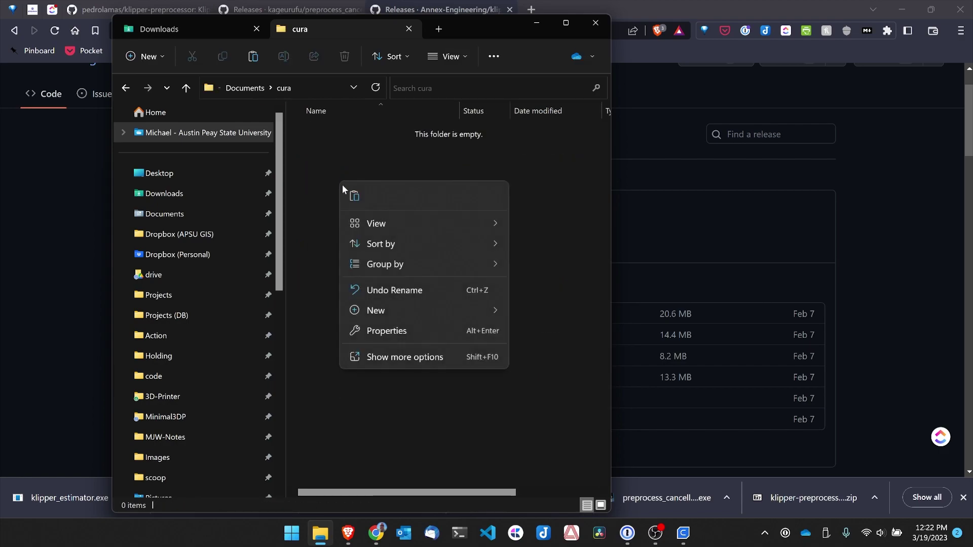
{"action": "left_click", "coordinate": [308, 199]}
{"action": "left_click", "coordinate": [146, 57]}
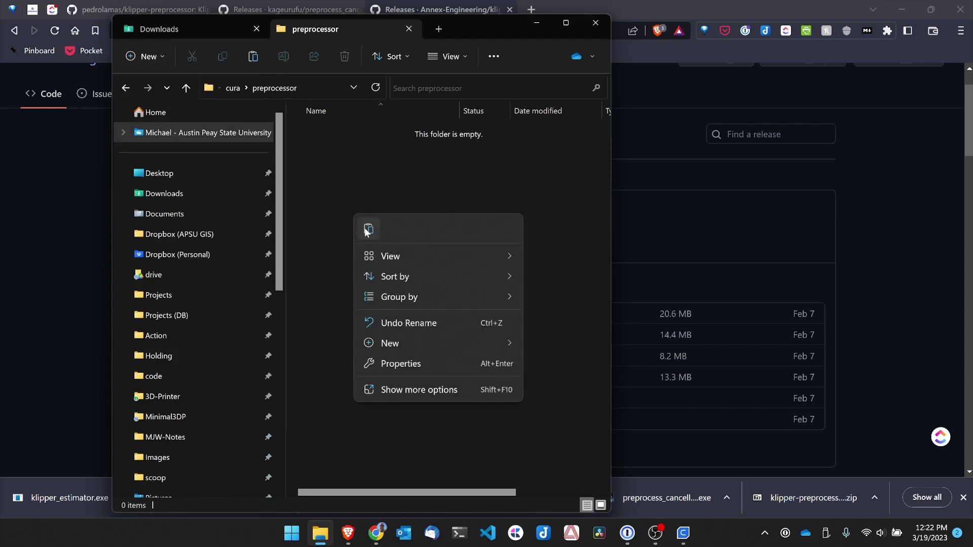
- Paste the copied klipper_estimator.exe and preprocess_cancellation-windows.exe into the preprocessor folder
{"action": "left_click", "coordinate": [366, 229]}
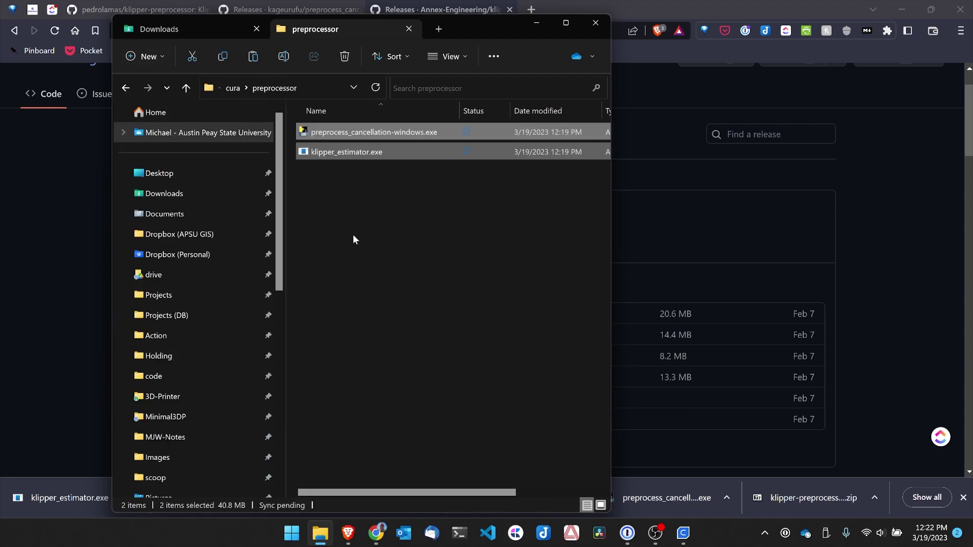
{"action": "left_click", "coordinate": [353, 236]}
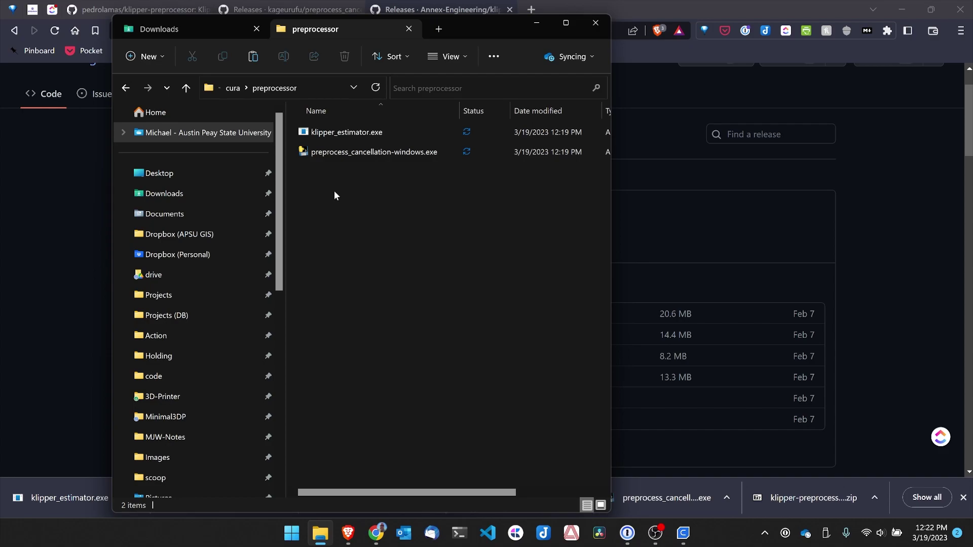
- Create an empty text document in the preprocessor folder named klipper_estimator.json, accepting the file extension change
{"action": "right_click", "coordinate": [321, 192]}
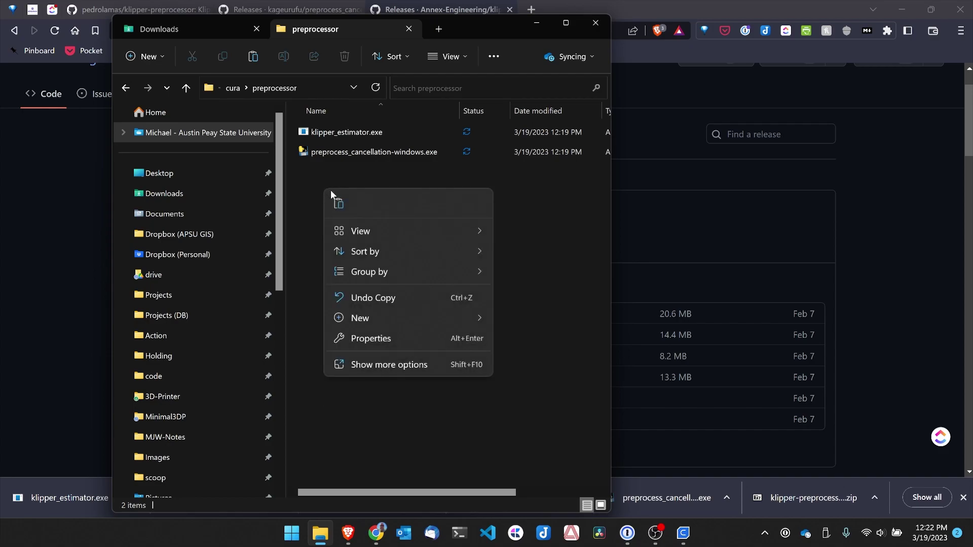
{"action": "mouse_move", "coordinate": [365, 315]}
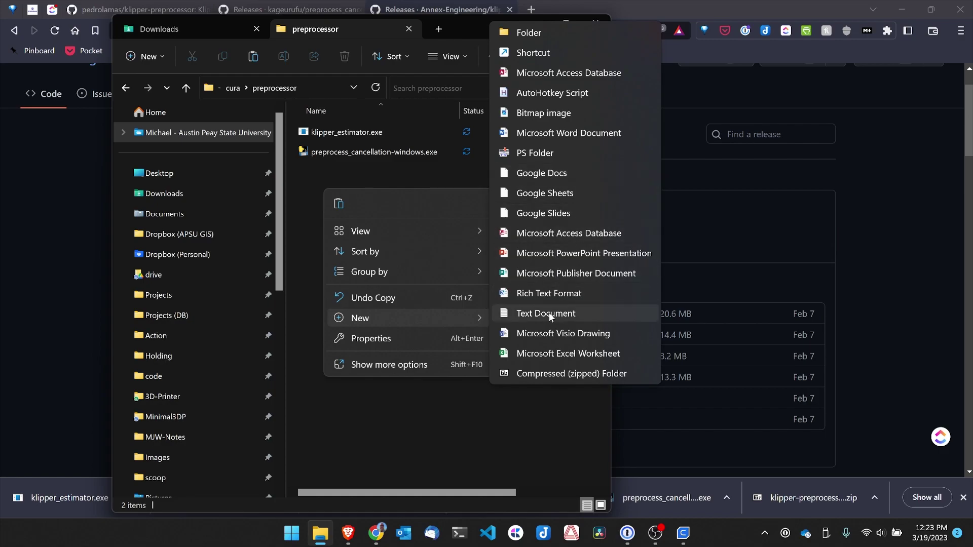
{"action": "left_click", "coordinate": [549, 314]}
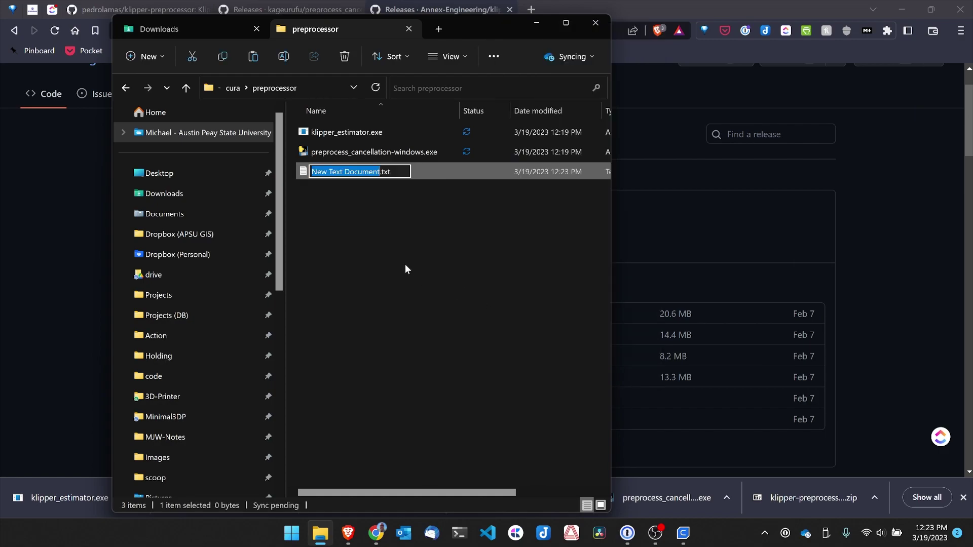
{"action": "type", "text": "klipper"}
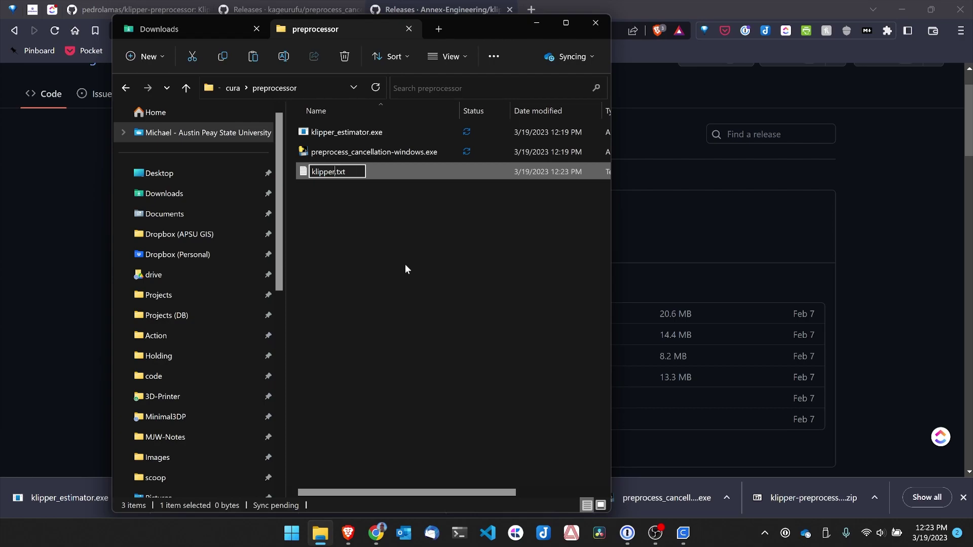
{"action": "type", "text": "_estimato"}
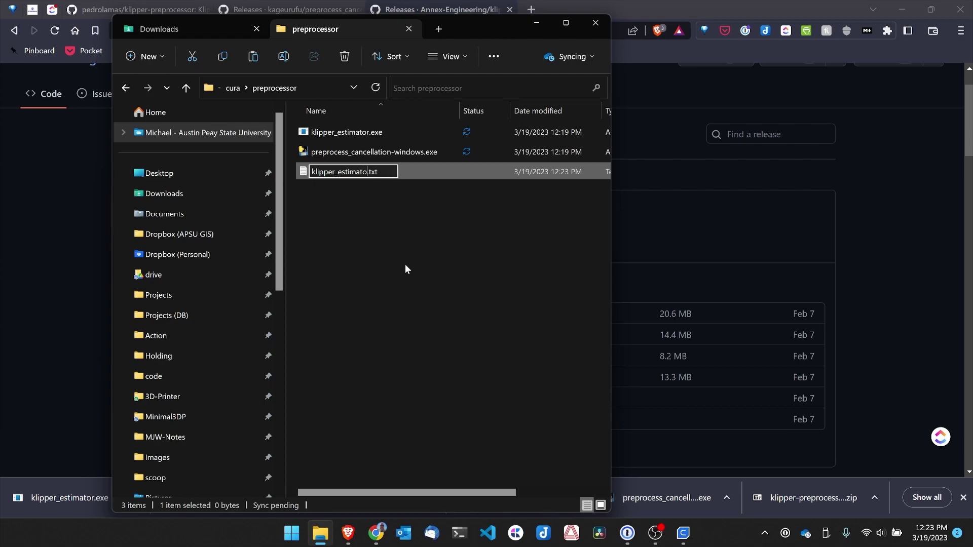
{"action": "type", "text": "r.json"}
{"action": "key", "text": "BackSpace"}
{"action": "key", "text": "BackSpace"}
{"action": "key", "text": "BackSpace"}
{"action": "key", "text": "BackSpace"}
{"action": "key", "text": "Return"}
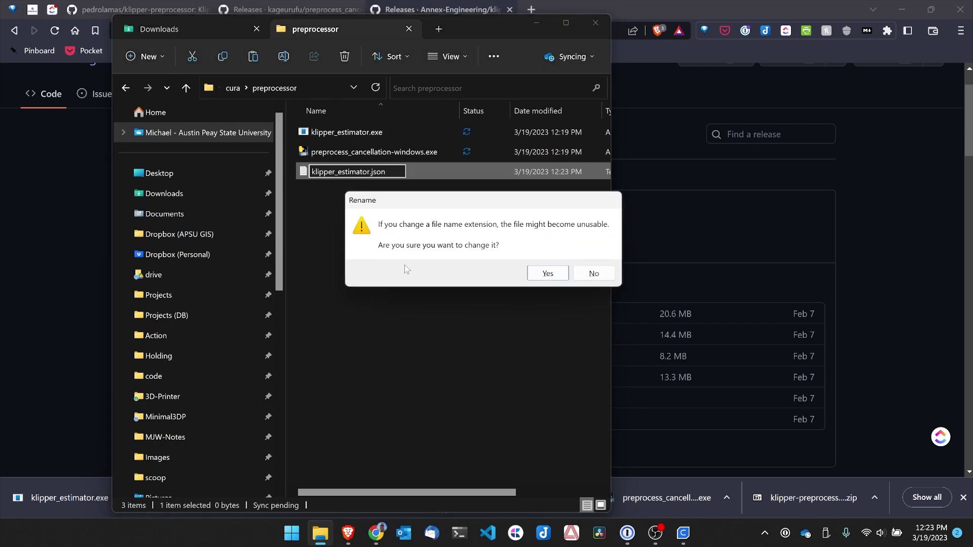
{"action": "left_click", "coordinate": [547, 275]}
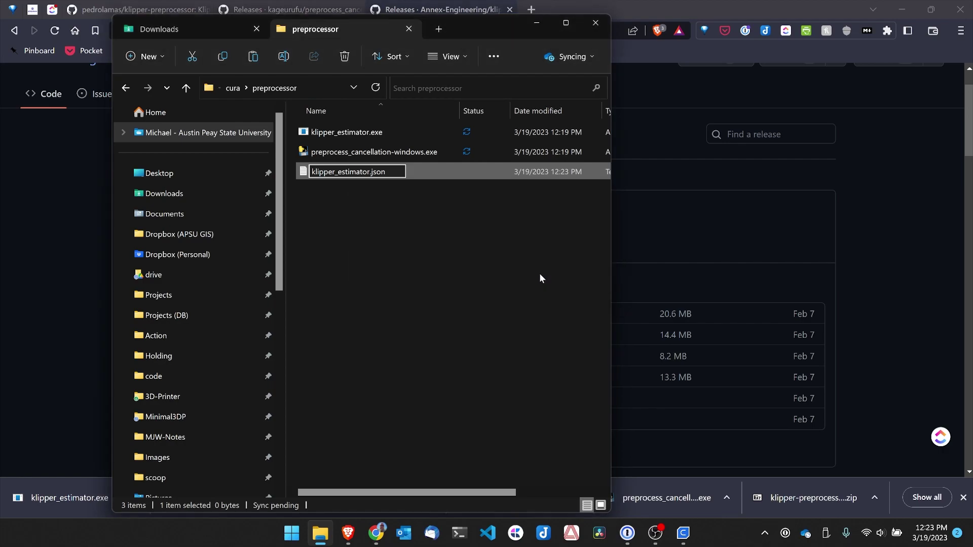
- Switch to Cura and enable preprocess_cancellation and klipper_estimator in the Klipper Preprocessor script settings
{"action": "key", "text": "alt+Tab"}
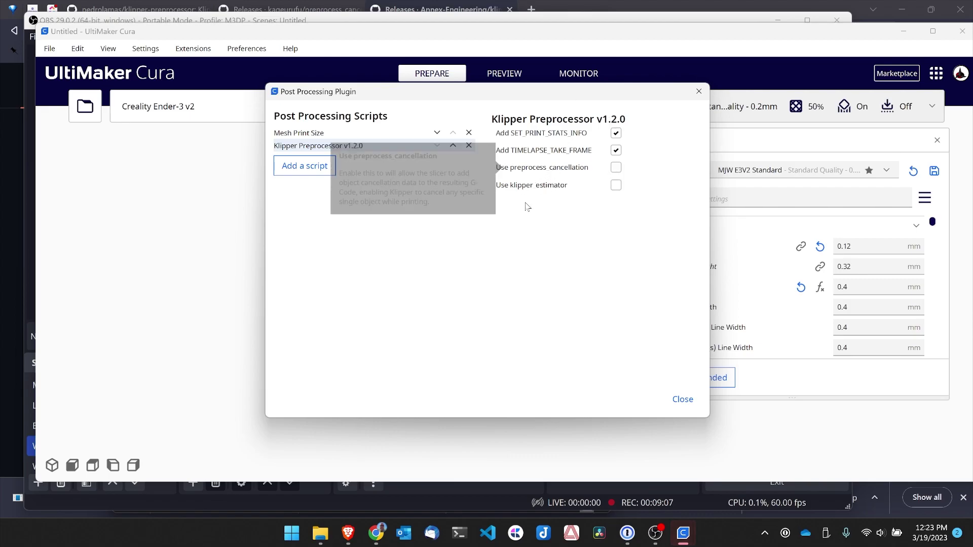
{"action": "left_click", "coordinate": [616, 168]}
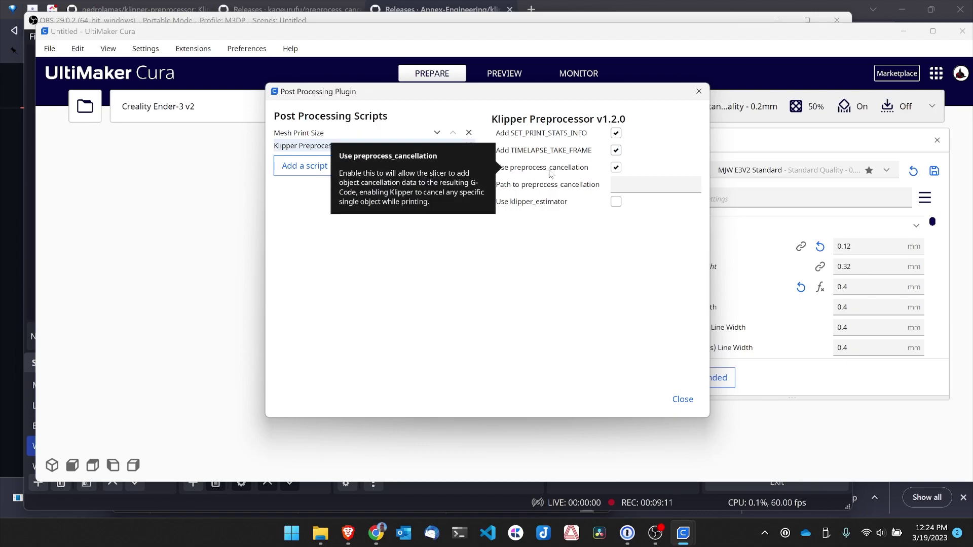
{"action": "left_click", "coordinate": [615, 203]}
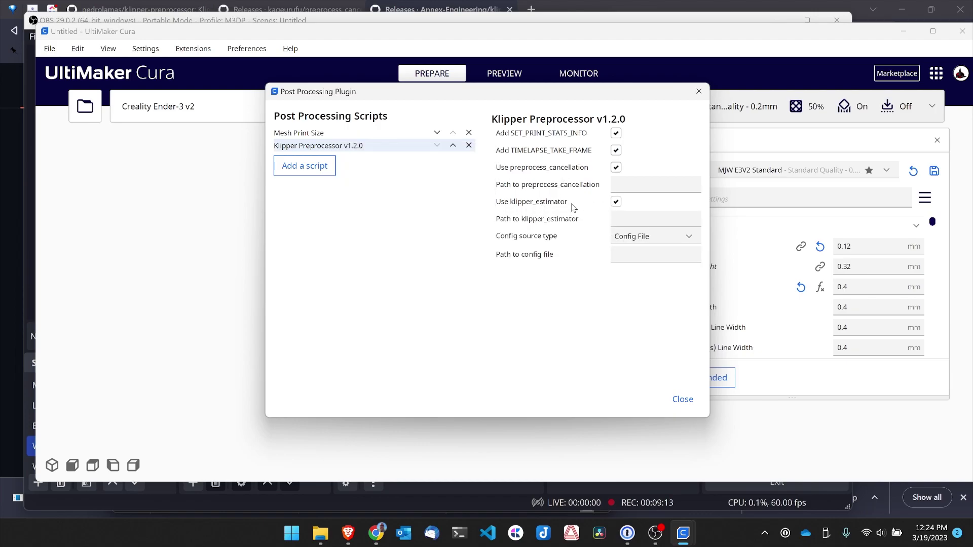
- Copy the full path of preprocess_cancellation-windows.exe from File Explorer and enter it, without quotation marks, as Cura's preprocess_cancellation path
{"action": "left_click", "coordinate": [323, 535]}
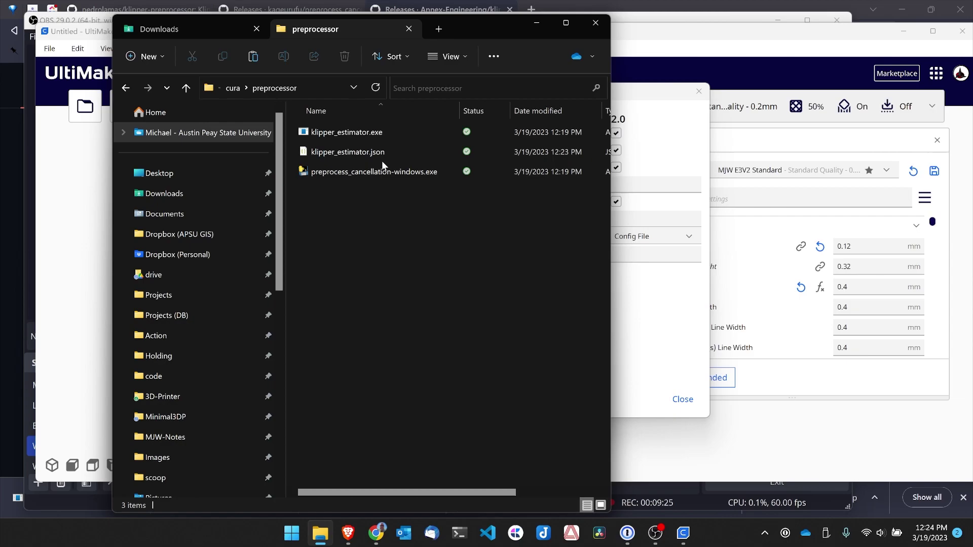
{"action": "right_click", "coordinate": [357, 174]}
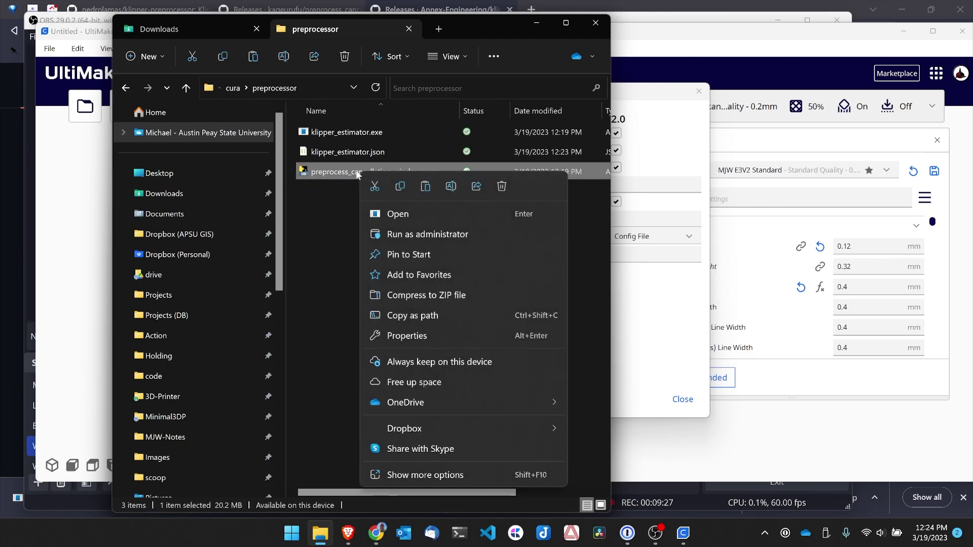
{"action": "left_click", "coordinate": [405, 316]}
{"action": "left_click", "coordinate": [625, 184]}
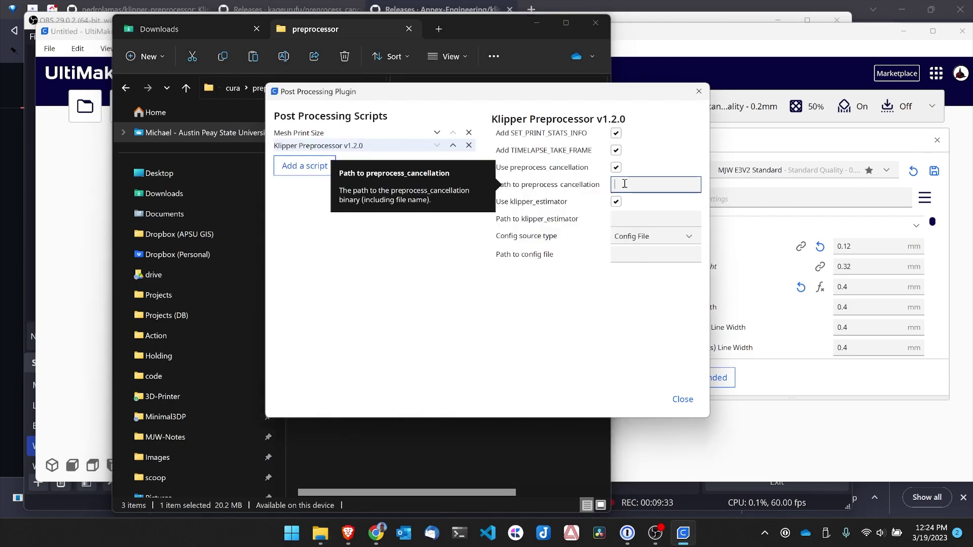
{"action": "key", "text": "ctrl+v"}
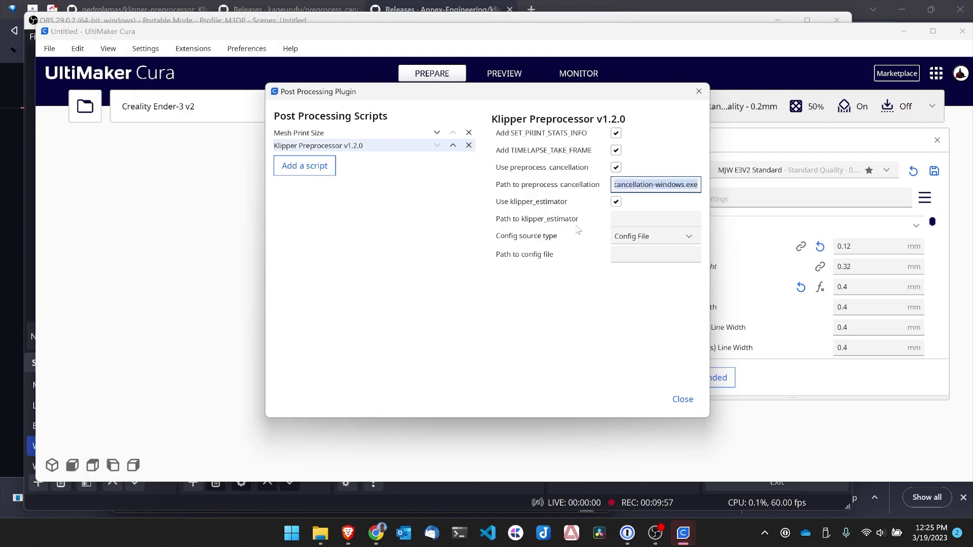
- Copy the full path of klipper_estimator.exe from File Explorer and enter it, without quotation marks, as Cura's klipper_estimator path
{"action": "mouse_move", "coordinate": [546, 226]}
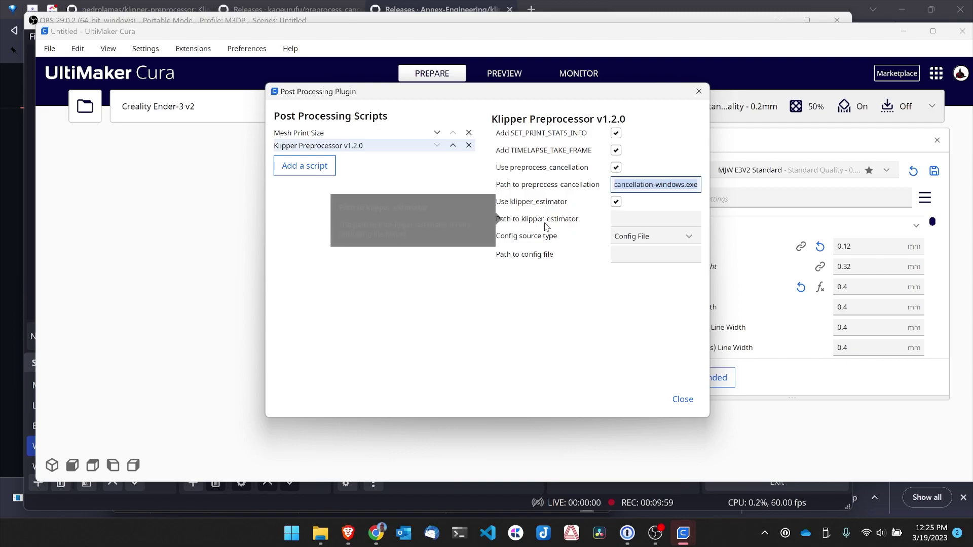
{"action": "mouse_move", "coordinate": [320, 533]}
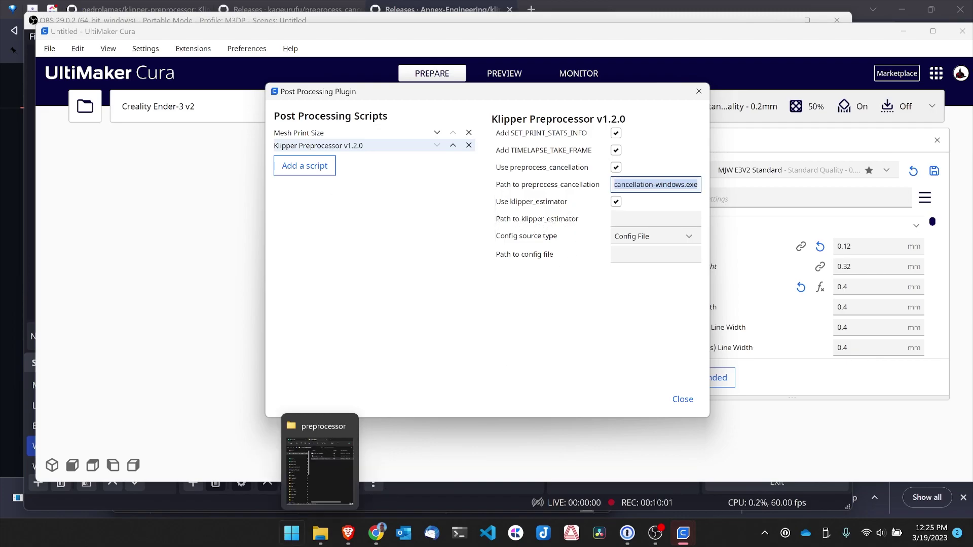
{"action": "left_click", "coordinate": [339, 481]}
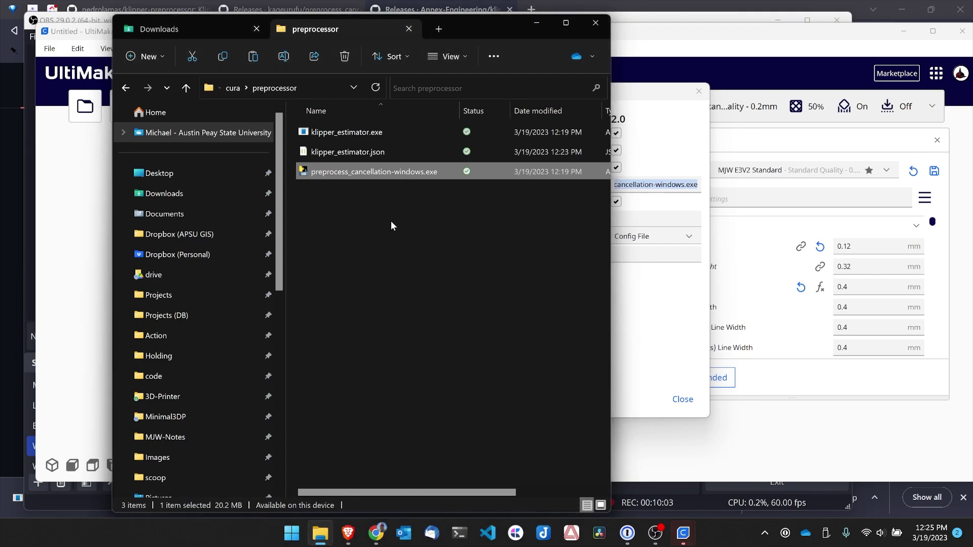
{"action": "right_click", "coordinate": [353, 132]}
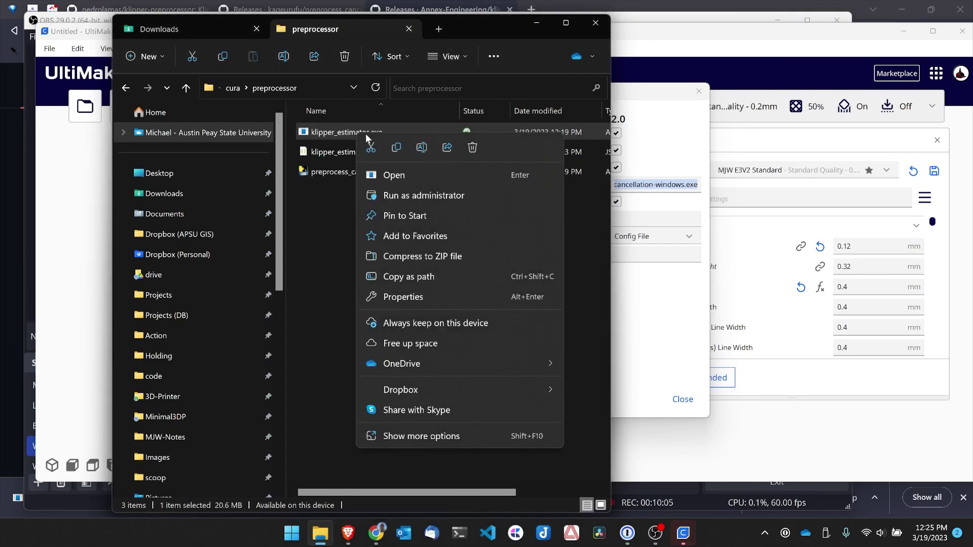
{"action": "left_click", "coordinate": [405, 276]}
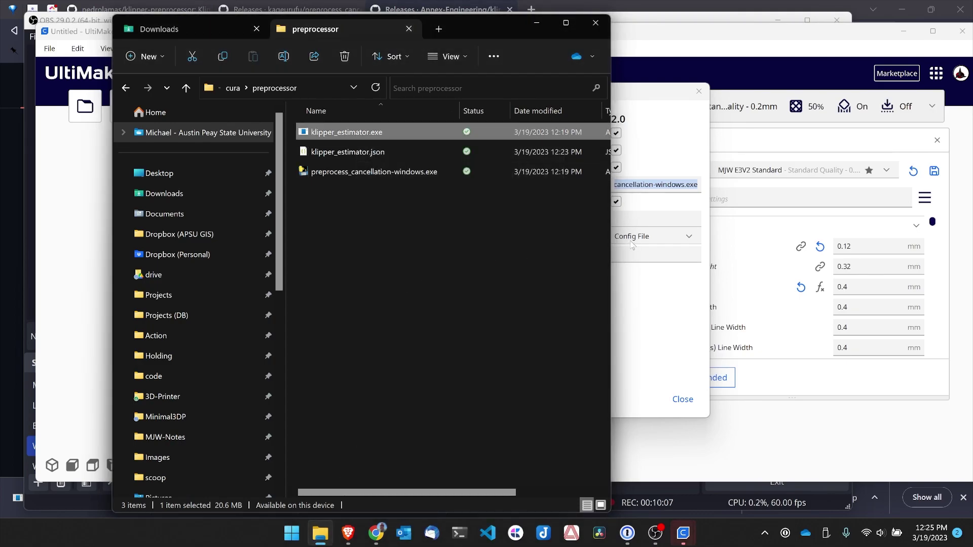
{"action": "left_click", "coordinate": [647, 220]}
{"action": "key", "text": "ctrl+v"}
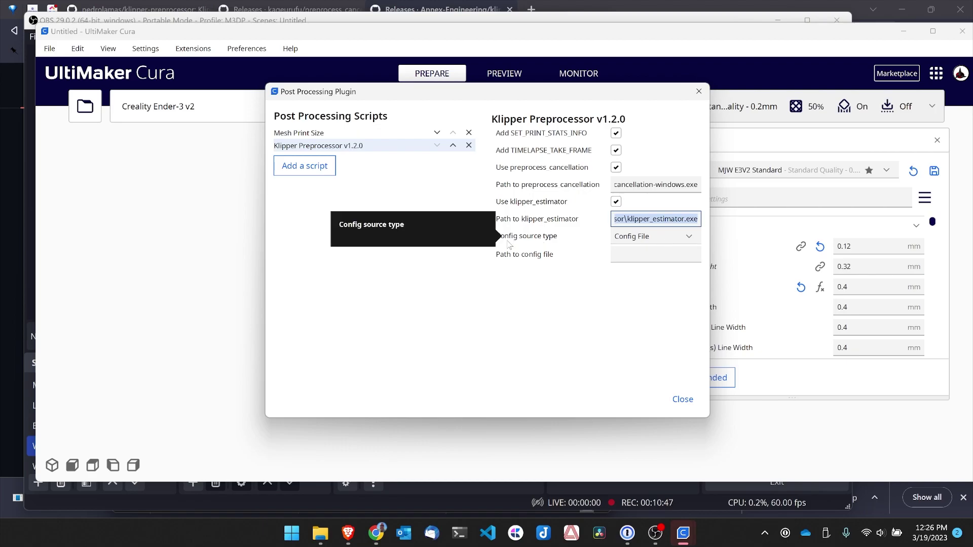
{"action": "left_click", "coordinate": [692, 239]}
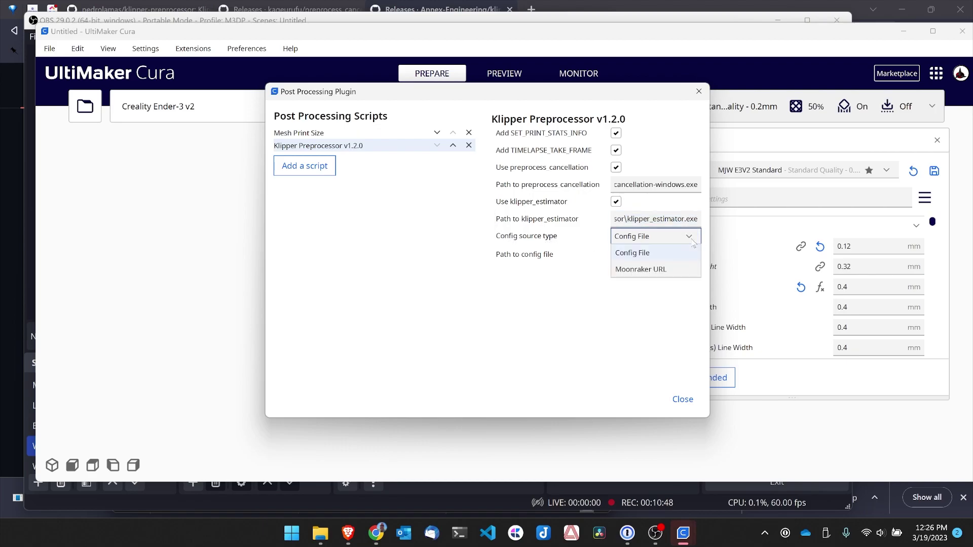
{"action": "left_click", "coordinate": [643, 269]}
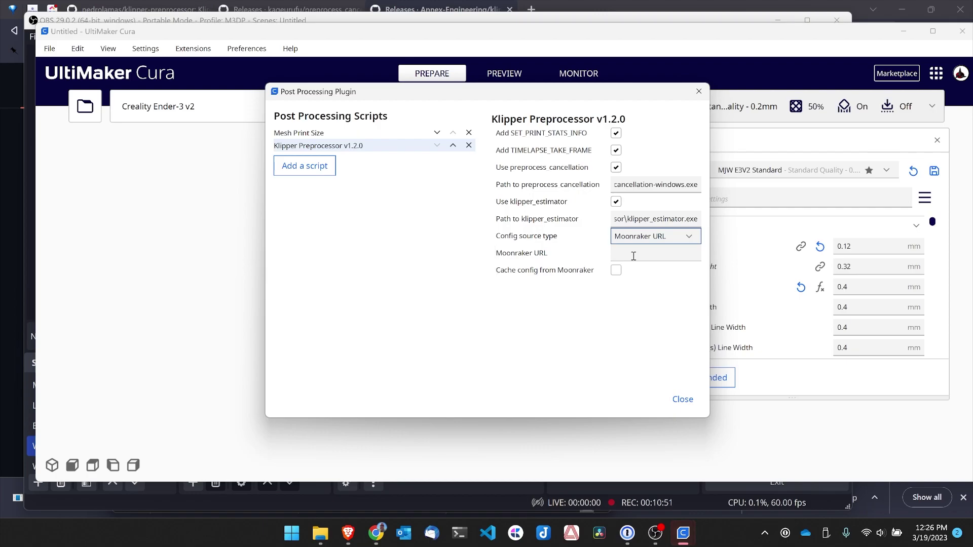
{"action": "left_click", "coordinate": [634, 255]}
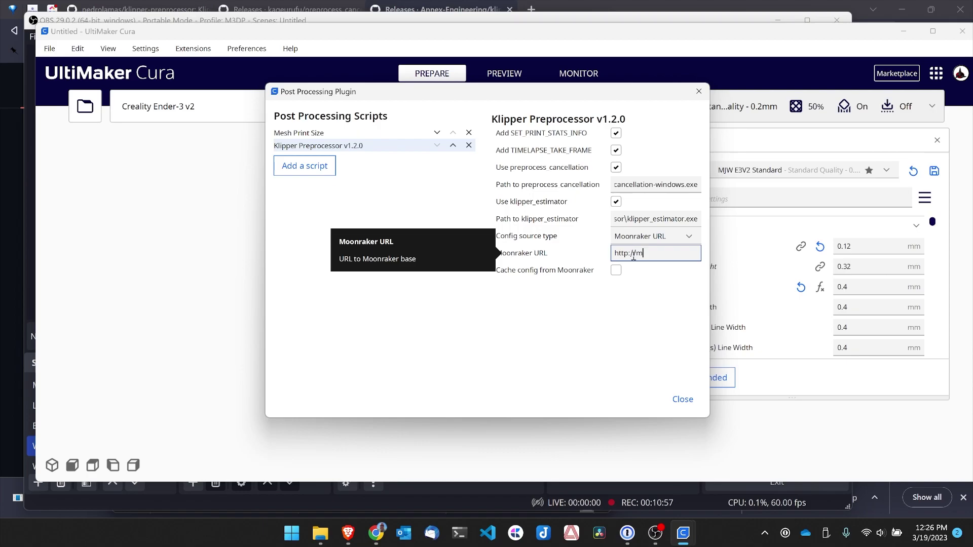
{"action": "type", "text": "m3dp"}
{"action": "type", "text": "2.local:7125"}
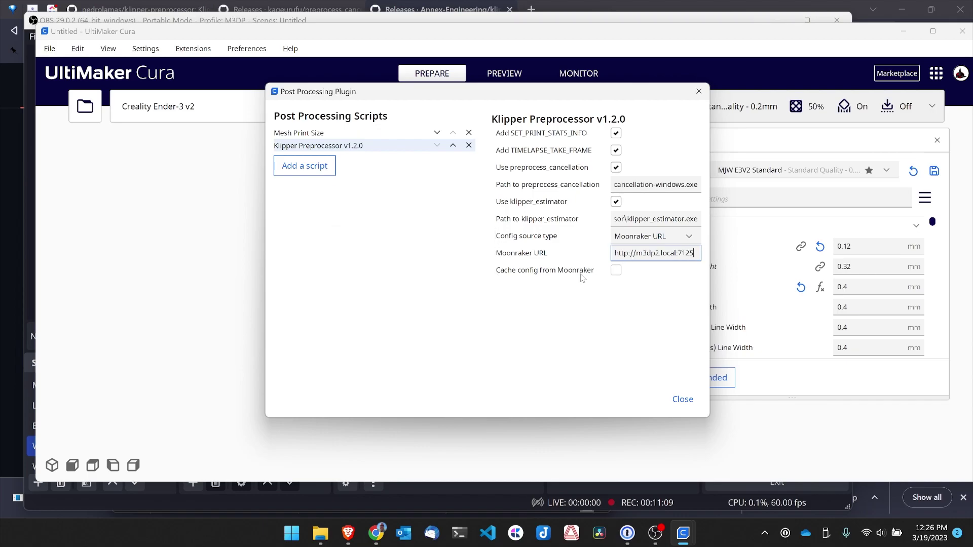
- Enable caching the Moonraker config, set its config file path to klipper_estimator.json's full path without quotation marks, and close the script settings
{"action": "left_click", "coordinate": [616, 272]}
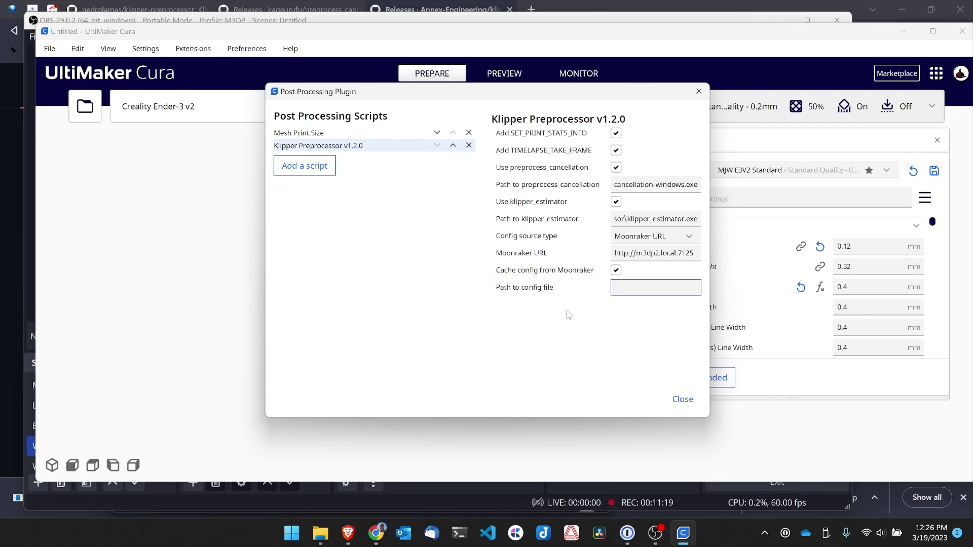
{"action": "left_click", "coordinate": [319, 536]}
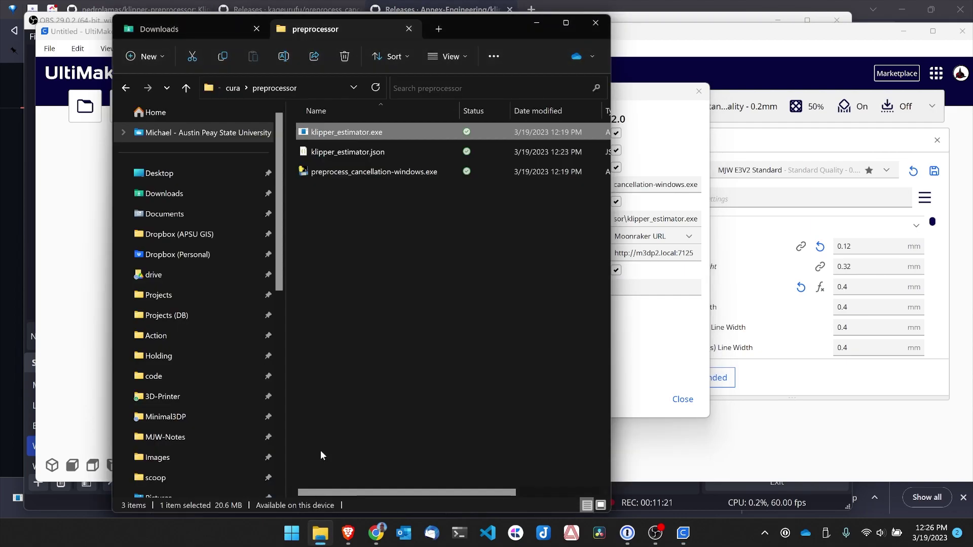
{"action": "right_click", "coordinate": [348, 148]}
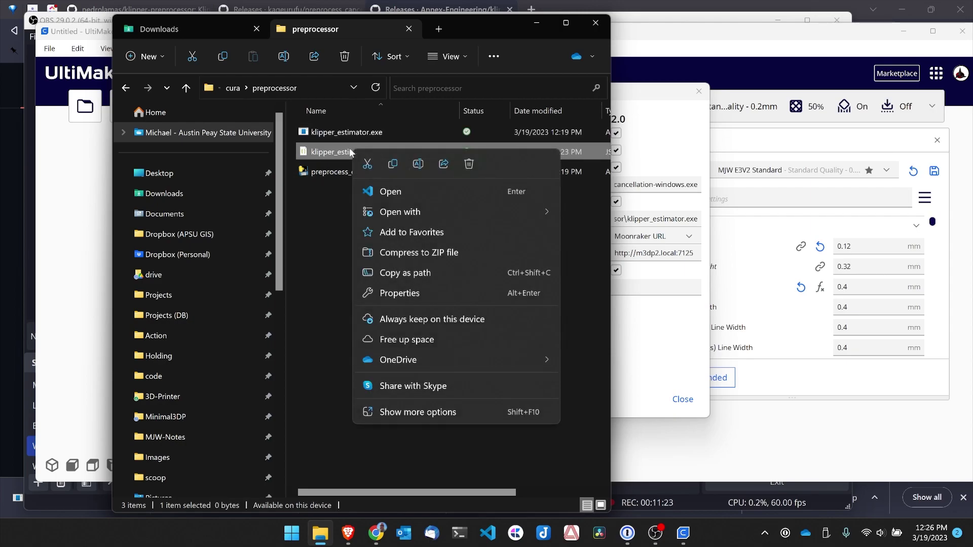
{"action": "left_click", "coordinate": [401, 275]}
{"action": "left_click", "coordinate": [667, 347]}
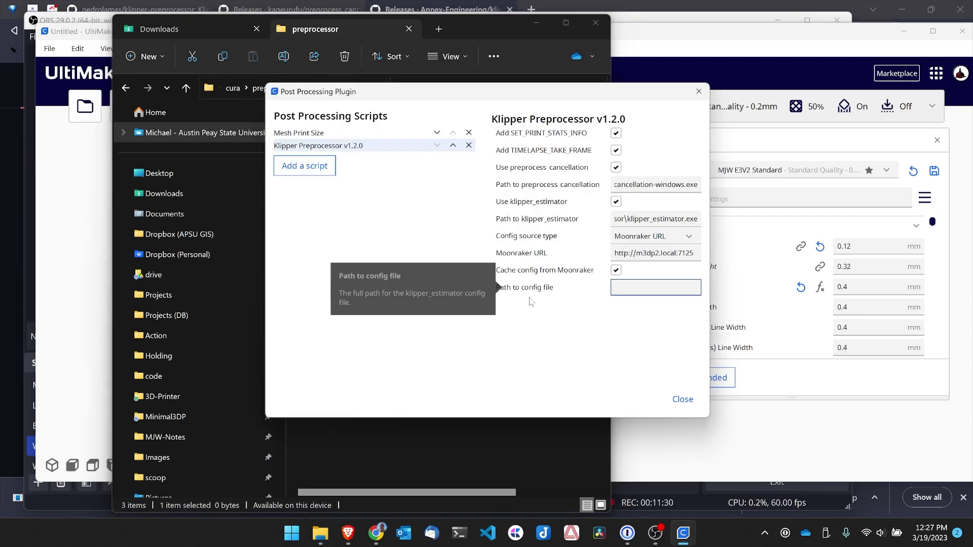
{"action": "left_click", "coordinate": [640, 297]}
{"action": "key", "text": "ctrl+v"}
{"action": "key", "text": "BackSpace"}
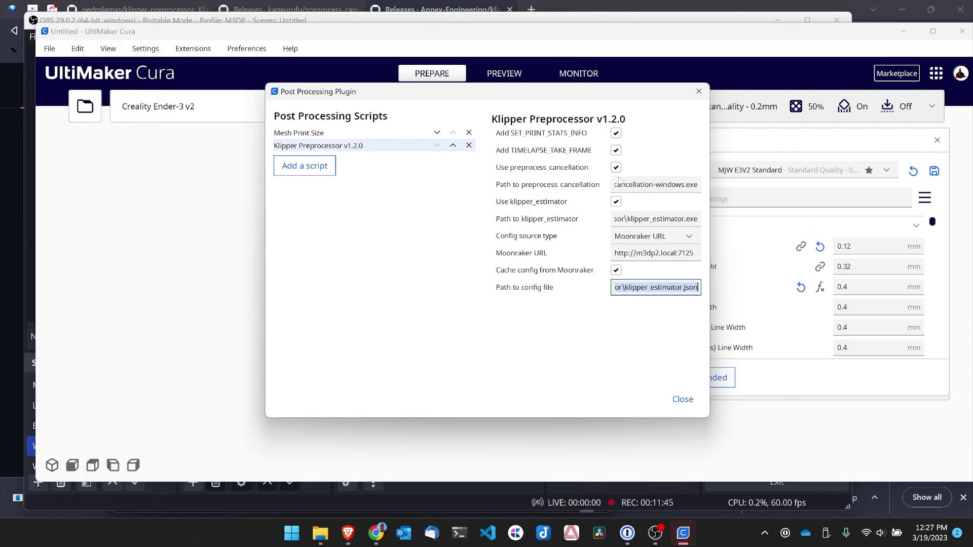
{"action": "left_click", "coordinate": [682, 400]}
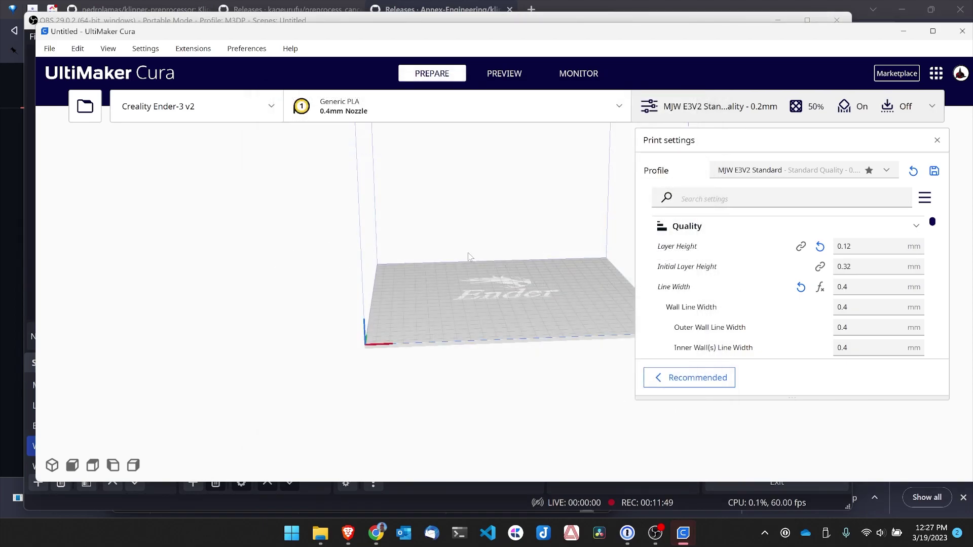
- Load the recent models tumbler.stl and handle.stl onto the Cura build plate
{"action": "left_click", "coordinate": [49, 48]}
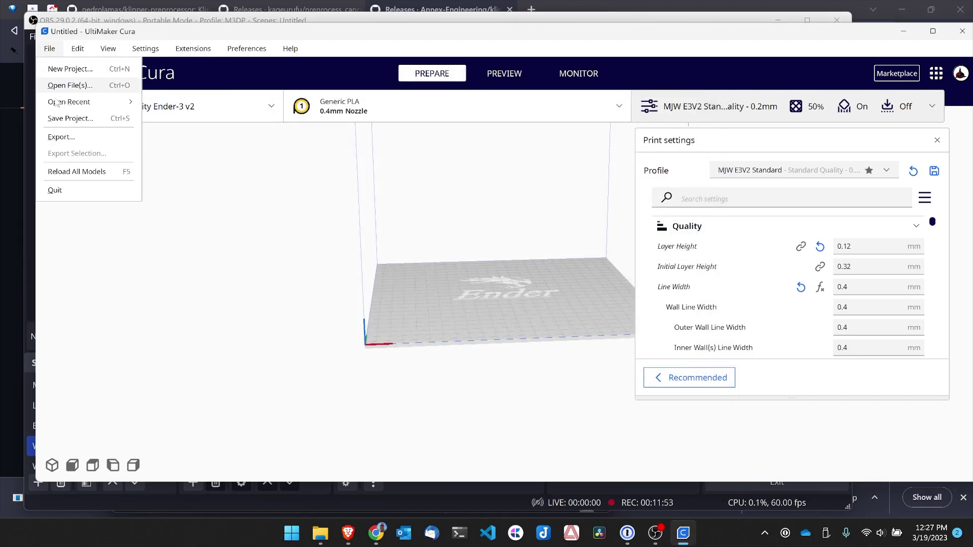
{"action": "mouse_move", "coordinate": [68, 106]}
{"action": "left_click", "coordinate": [175, 101]}
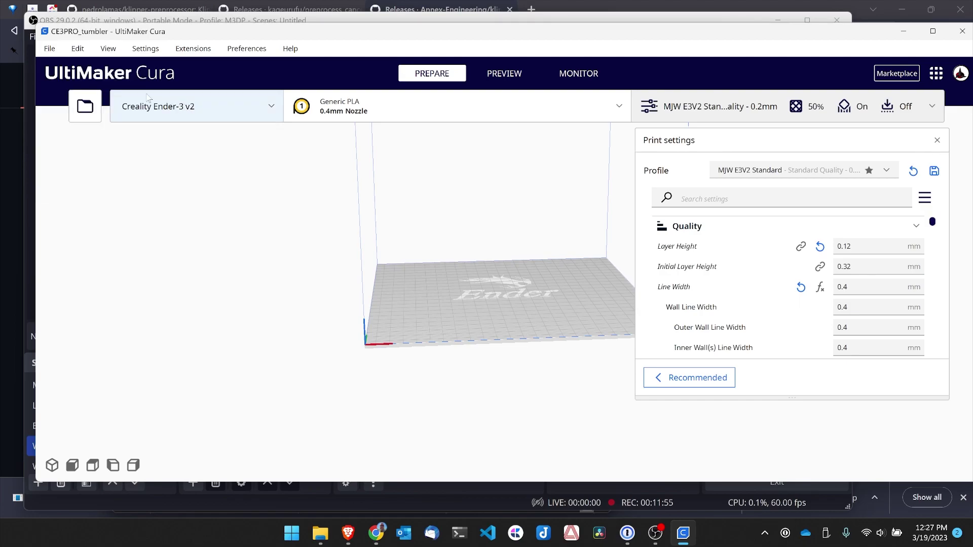
{"action": "left_click", "coordinate": [49, 48]}
{"action": "mouse_move", "coordinate": [70, 101]}
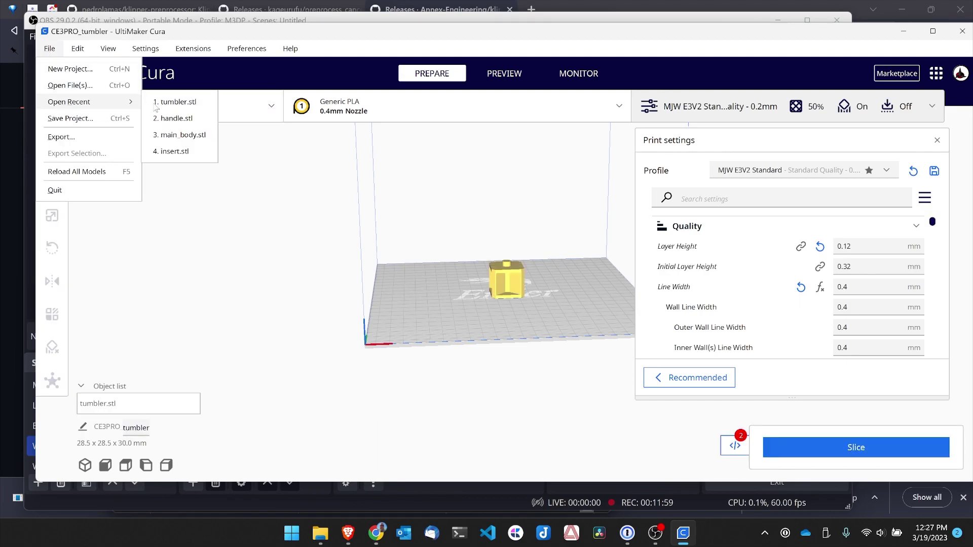
{"action": "left_click", "coordinate": [176, 118]}
- Arrange all models, move handle.stl and tumbler.stl apart so they sit side by side on the build plate, and clear the selection
{"action": "right_click", "coordinate": [509, 296]}
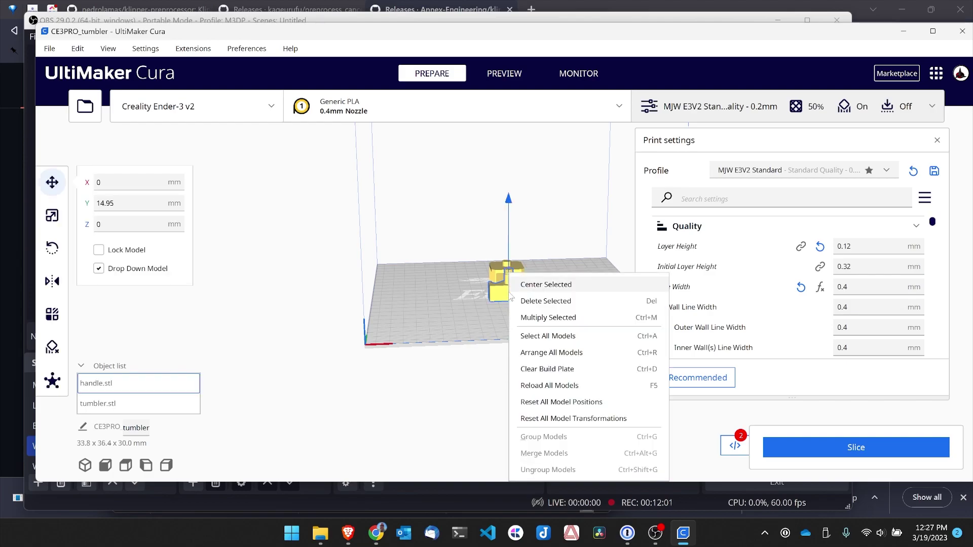
{"action": "left_click", "coordinate": [546, 353]}
{"action": "left_click", "coordinate": [502, 292]}
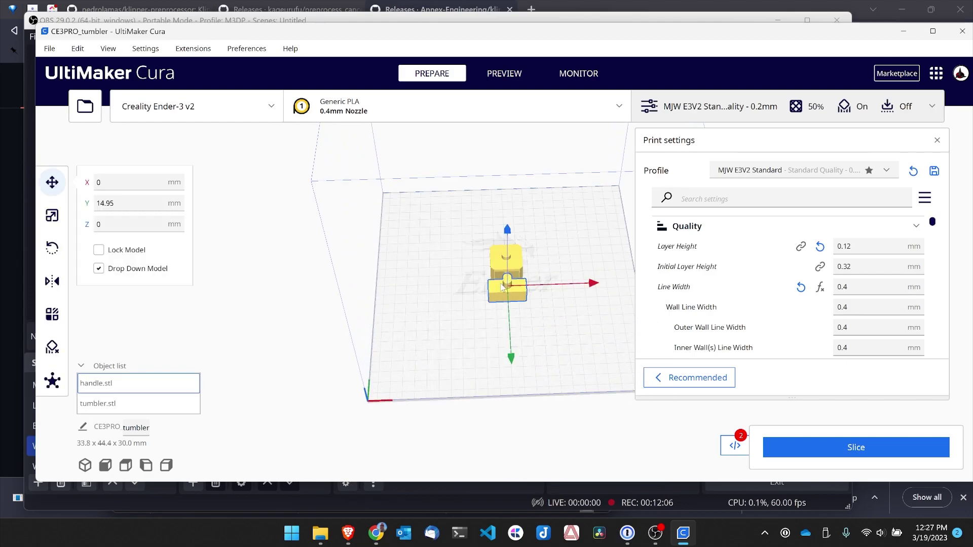
{"action": "left_click_drag", "start_coordinate": [504, 287], "coordinate": [575, 263]}
{"action": "left_click_drag", "start_coordinate": [507, 266], "coordinate": [478, 276]}
{"action": "left_click", "coordinate": [558, 313]}
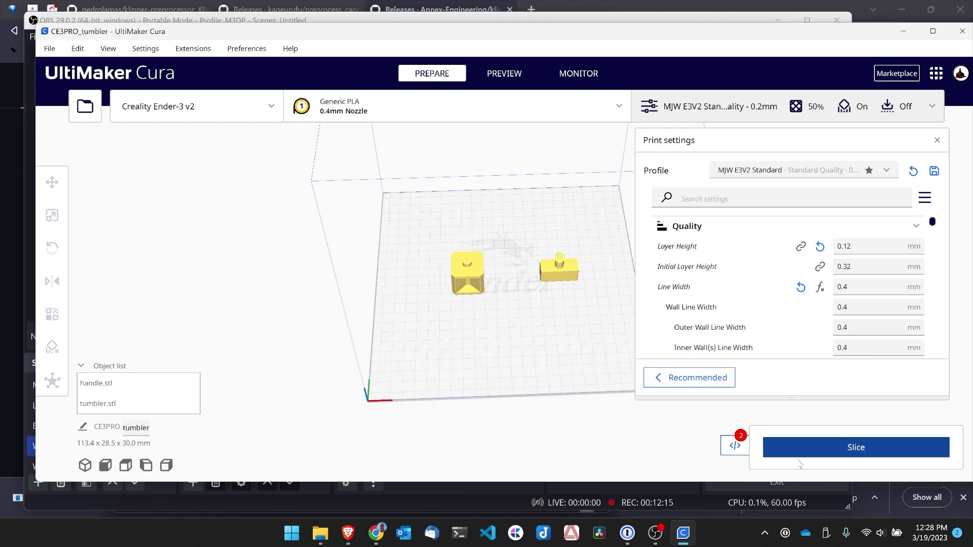
- Slice both models and save the G-code to the Desktop as CE3PRO_handle.gcode, replacing the existing file
{"action": "left_click", "coordinate": [836, 455]}
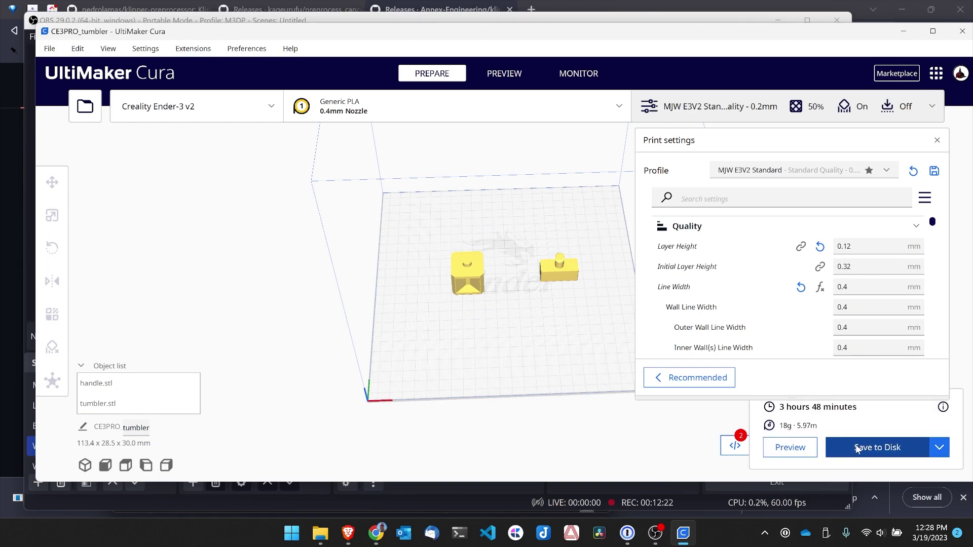
{"action": "left_click", "coordinate": [856, 449]}
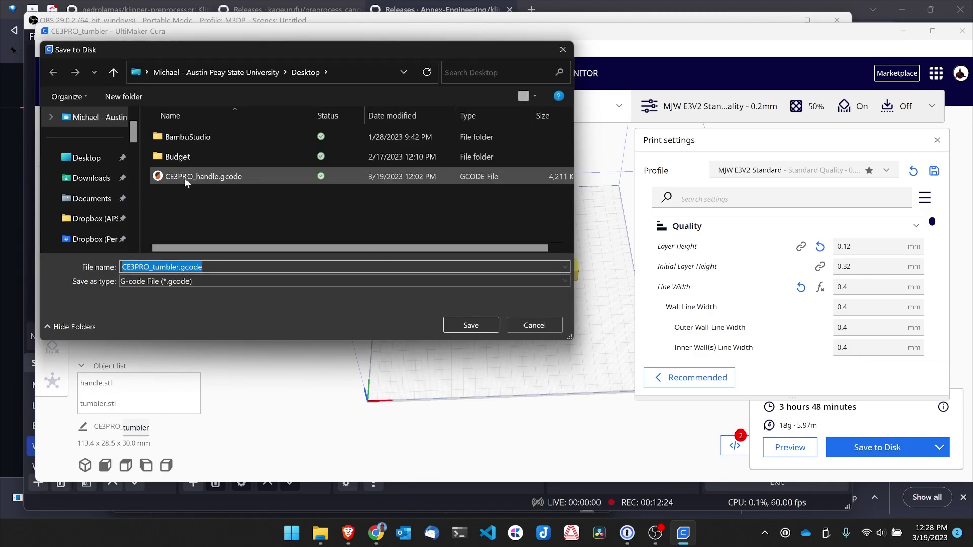
{"action": "left_click", "coordinate": [211, 176]}
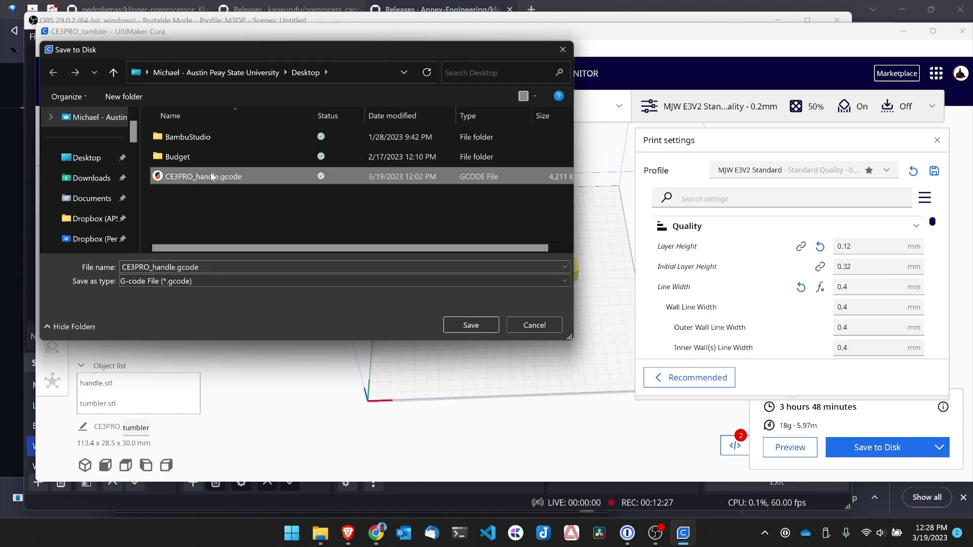
{"action": "left_click", "coordinate": [471, 326]}
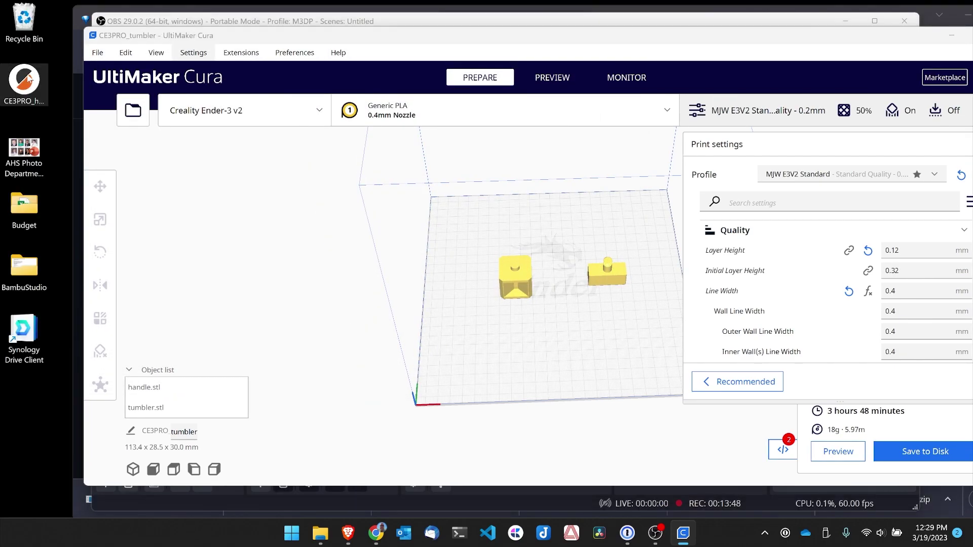
- Open CE3PRO_handle.gcode from the Desktop in Notepad++
{"action": "right_click", "coordinate": [29, 79]}
{"action": "mouse_move", "coordinate": [67, 135]}
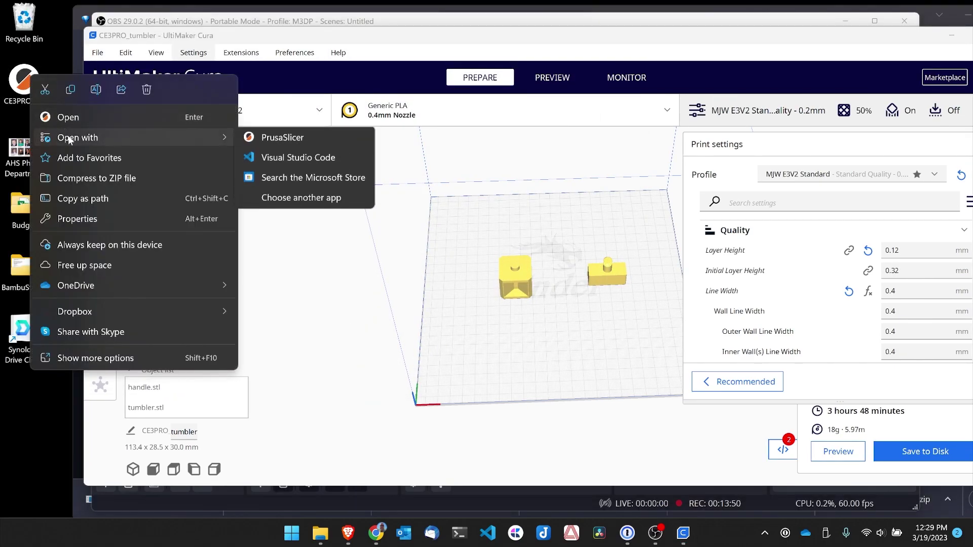
{"action": "left_click", "coordinate": [77, 358]}
{"action": "left_click", "coordinate": [147, 204]}
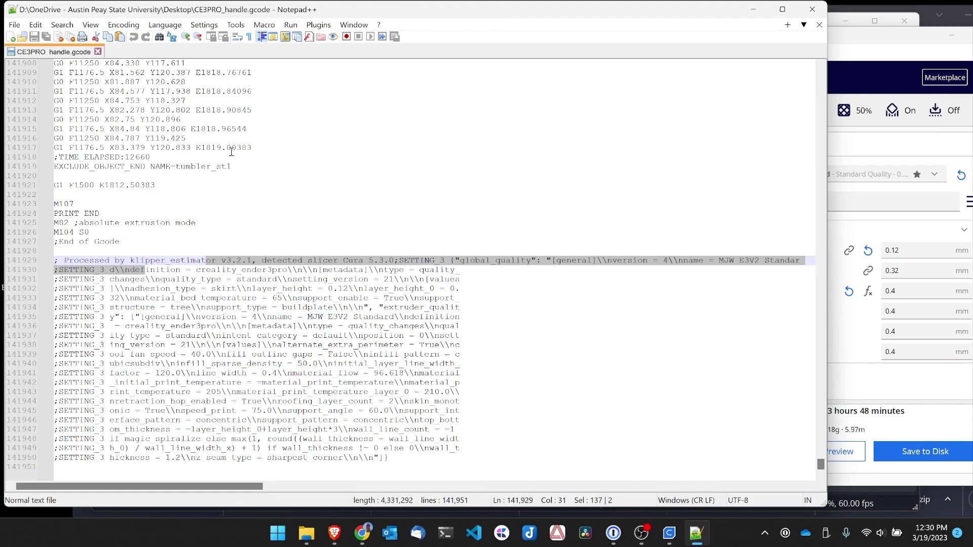
- Examine the beginning and end of the G-code for the preprocess_cancellation and klipper_estimator processing comments
{"action": "scroll", "coordinate": [261, 147], "scroll_direction": "up", "scroll_amount": 8}
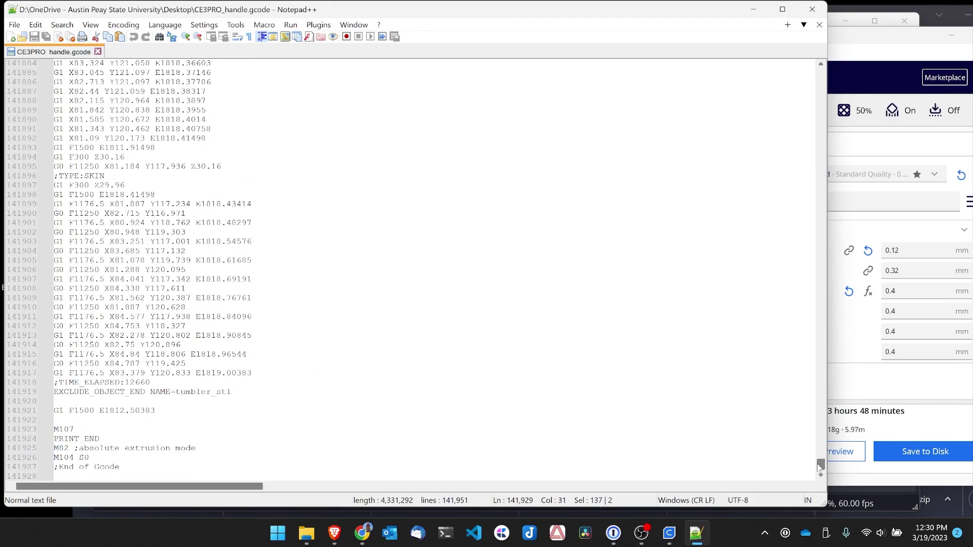
{"action": "left_click_drag", "start_coordinate": [818, 468], "coordinate": [820, 68]}
{"action": "scroll", "coordinate": [149, 189], "scroll_direction": "down", "scroll_amount": 1}
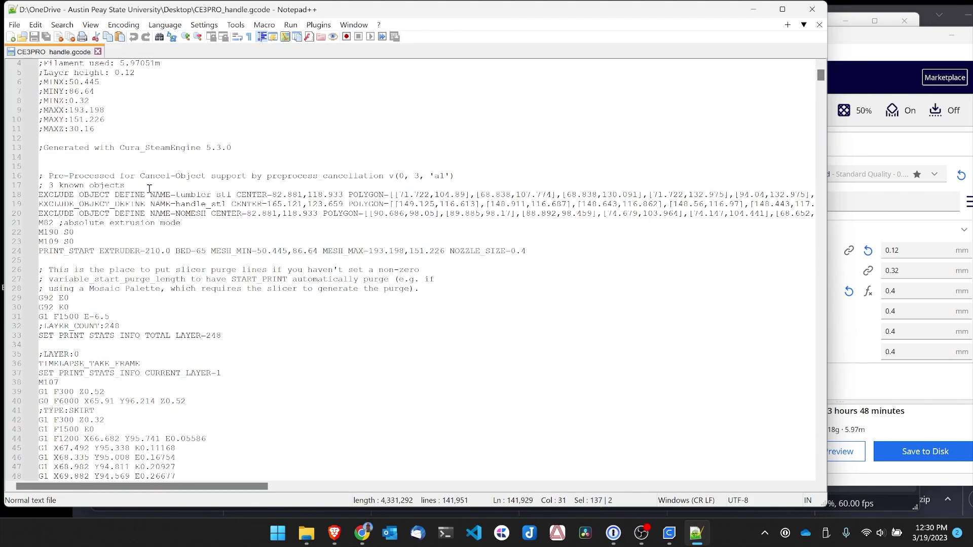
{"action": "left_click_drag", "start_coordinate": [51, 176], "coordinate": [217, 178]}
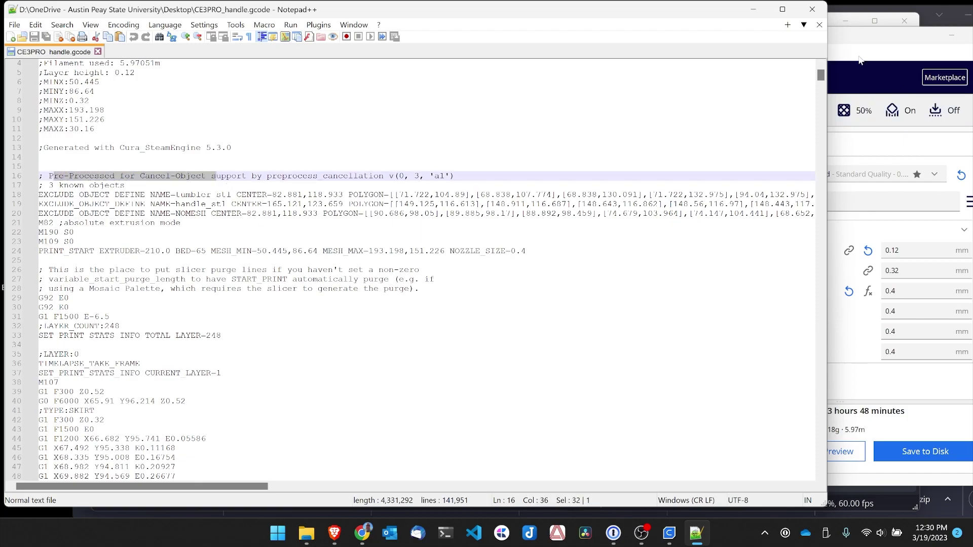
{"action": "left_click_drag", "start_coordinate": [820, 75], "coordinate": [820, 468]}
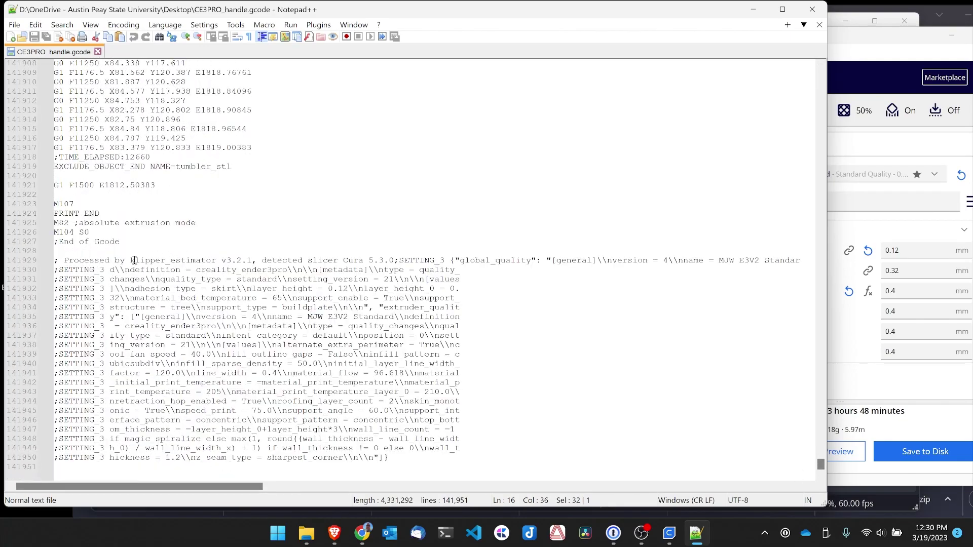
{"action": "left_click_drag", "start_coordinate": [133, 260], "coordinate": [212, 267]}
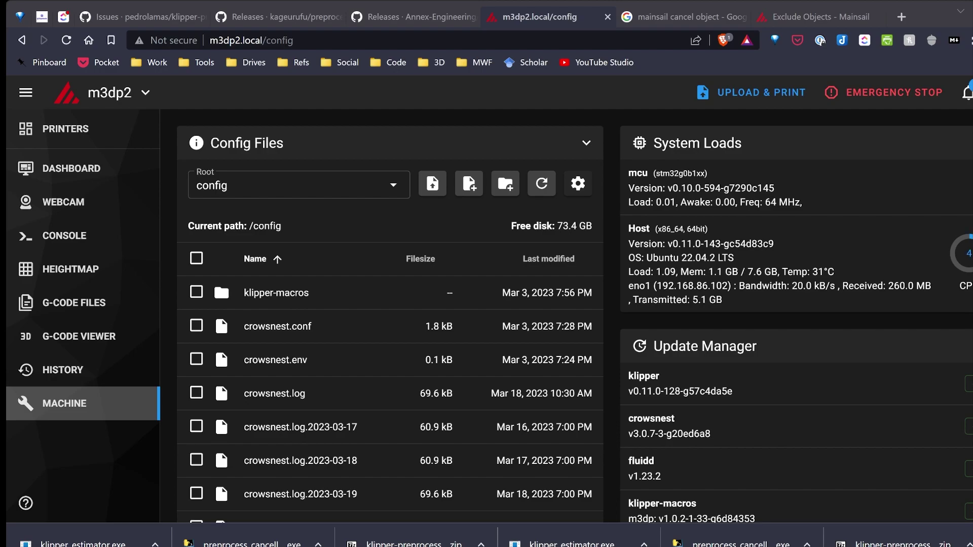
- Switch to Mainsail in the browser and open moonraker.conf from the machine's config files
{"action": "scroll", "coordinate": [280, 211], "scroll_direction": "down", "scroll_amount": 3}
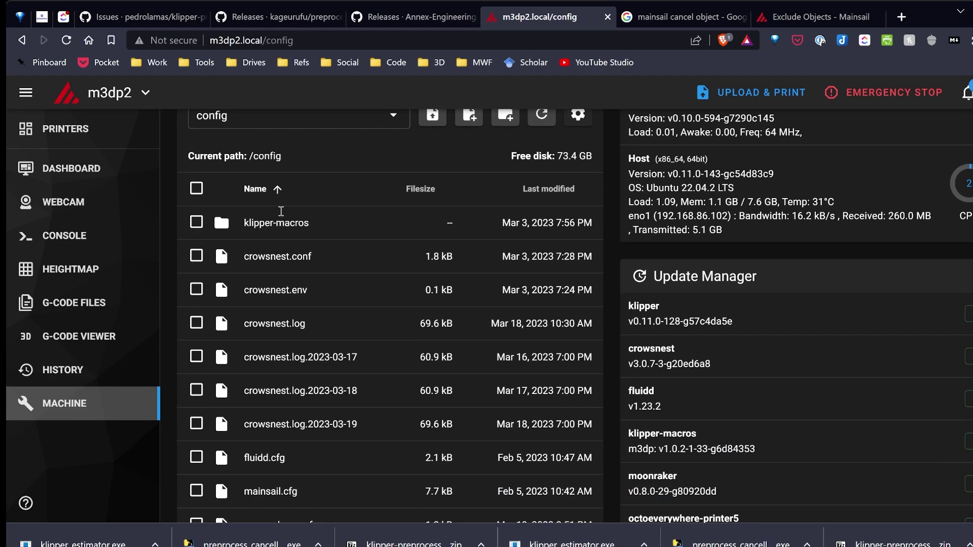
{"action": "scroll", "coordinate": [281, 211], "scroll_direction": "down", "scroll_amount": 9}
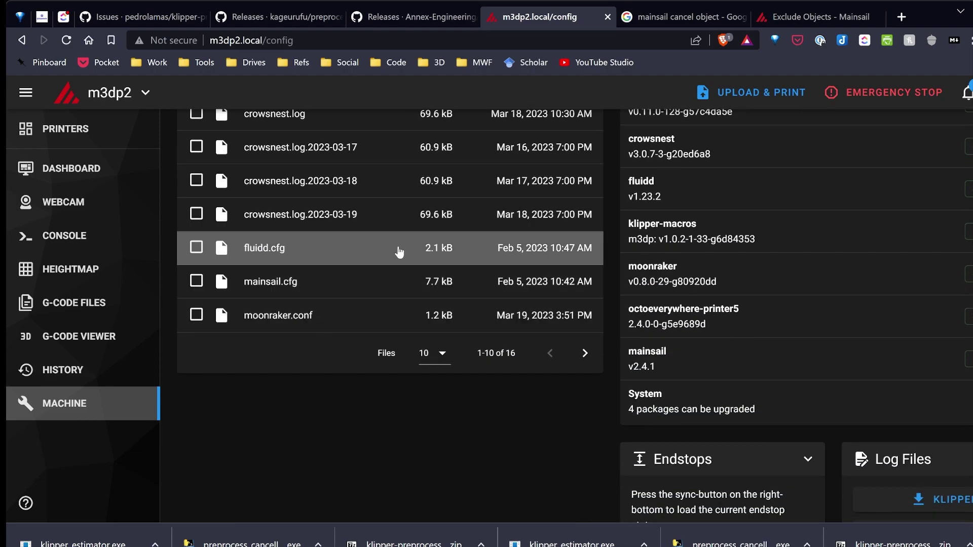
{"action": "scroll", "coordinate": [245, 284], "scroll_direction": "up", "scroll_amount": 10}
{"action": "scroll", "coordinate": [245, 301], "scroll_direction": "down", "scroll_amount": 8}
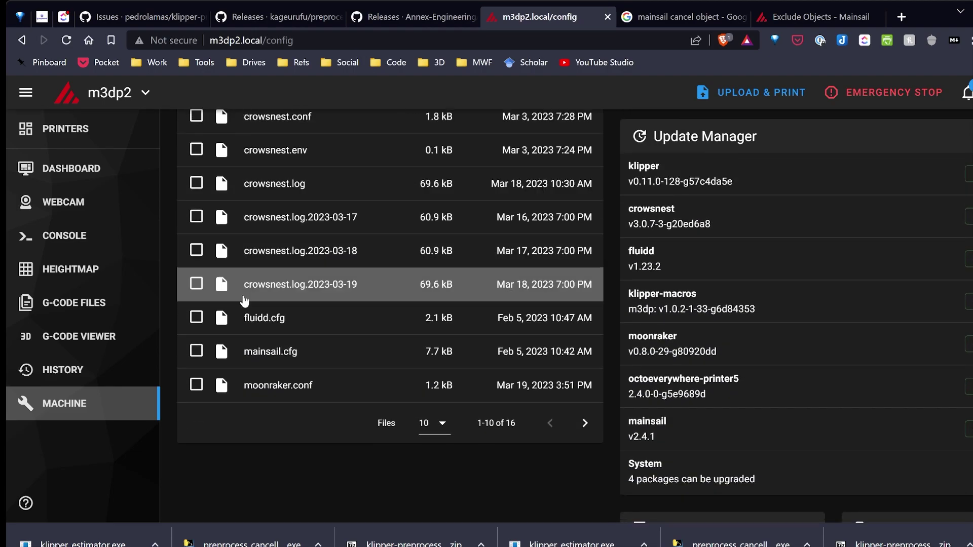
{"action": "left_click", "coordinate": [290, 395]}
- Check that moonraker.conf has a [file_manager] section with enable_object_processing: True, and save the file with a restart
{"action": "scroll", "coordinate": [267, 352], "scroll_direction": "down", "scroll_amount": 7}
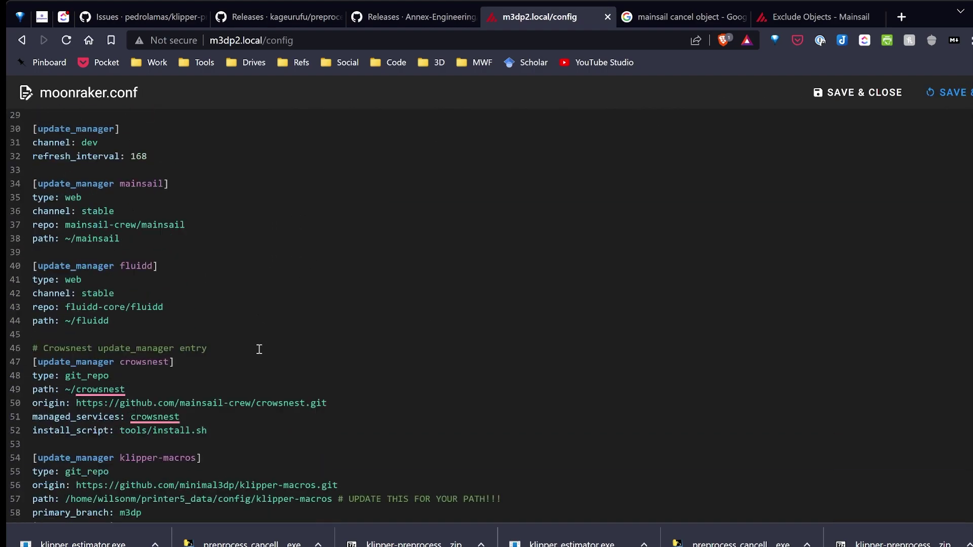
{"action": "scroll", "coordinate": [259, 349], "scroll_direction": "down", "scroll_amount": 1}
{"action": "scroll", "coordinate": [152, 271], "scroll_direction": "down", "scroll_amount": 1}
{"action": "scroll", "coordinate": [155, 272], "scroll_direction": "up", "scroll_amount": 3}
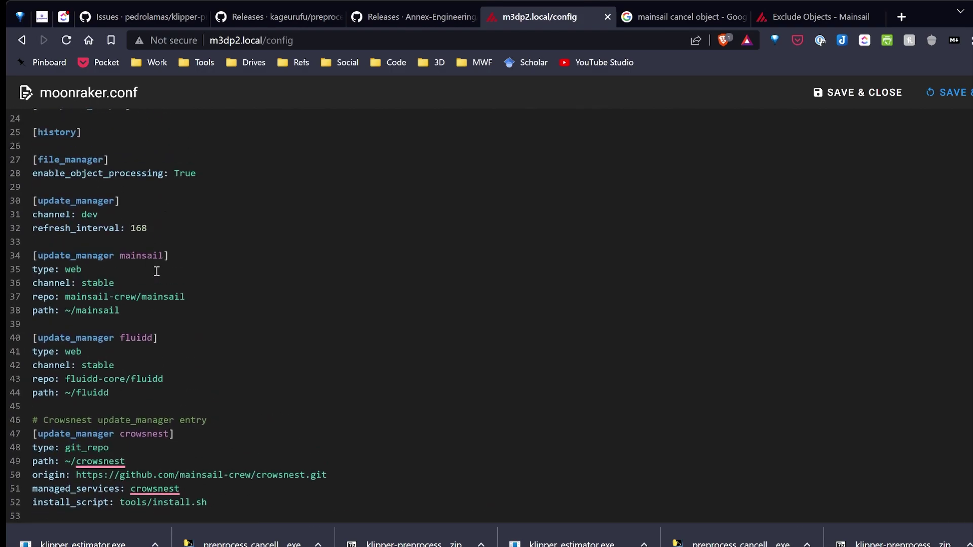
{"action": "scroll", "coordinate": [182, 250], "scroll_direction": "up", "scroll_amount": 2}
{"action": "left_click", "coordinate": [182, 229]}
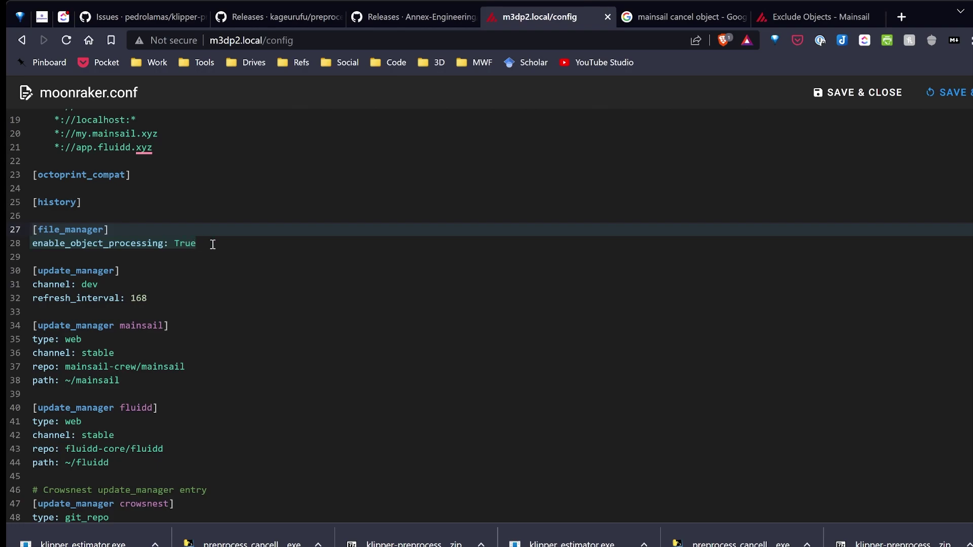
{"action": "left_click", "coordinate": [947, 92]}
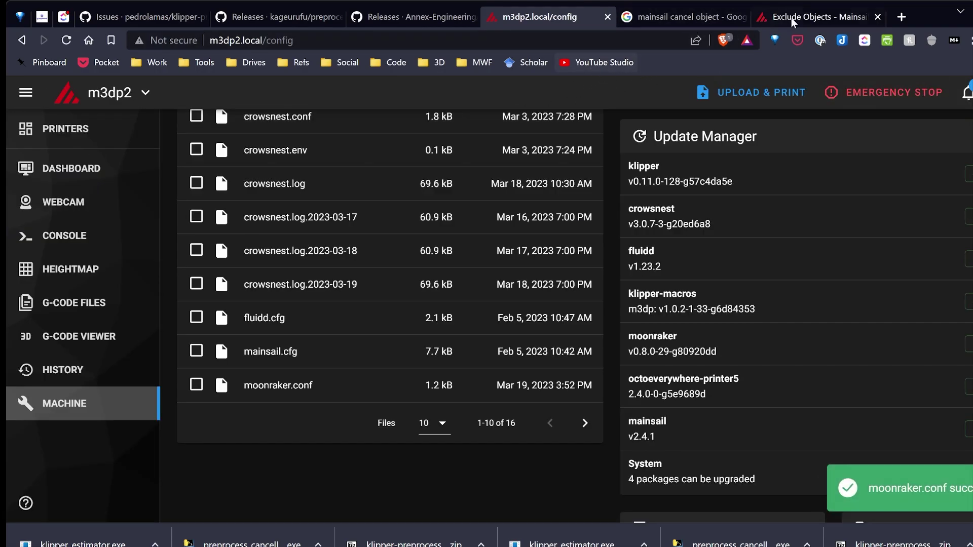
- Check the Mainsail Exclude Objects documentation for the [exclude_object] setting, and open printer.cfg from the machine's config files
{"action": "left_click", "coordinate": [809, 17]}
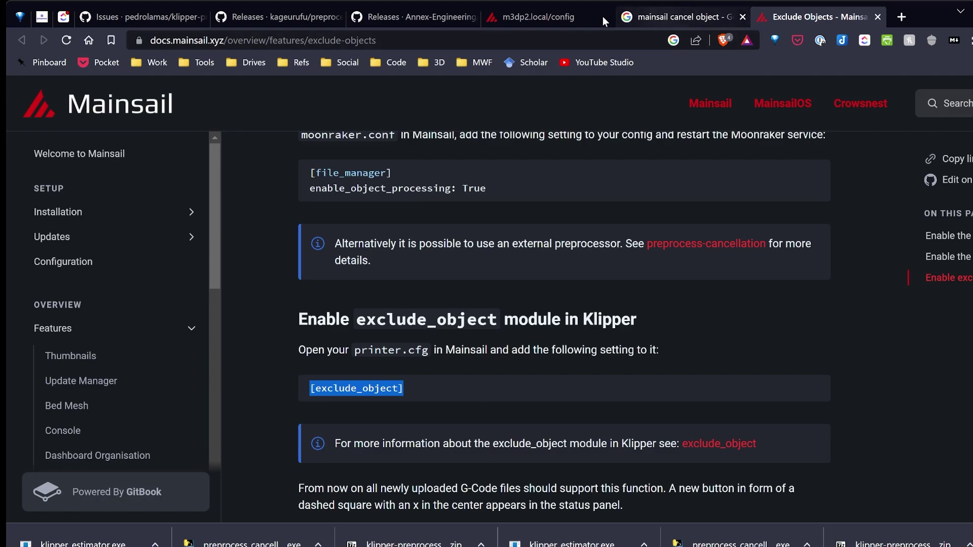
{"action": "left_click", "coordinate": [588, 17]}
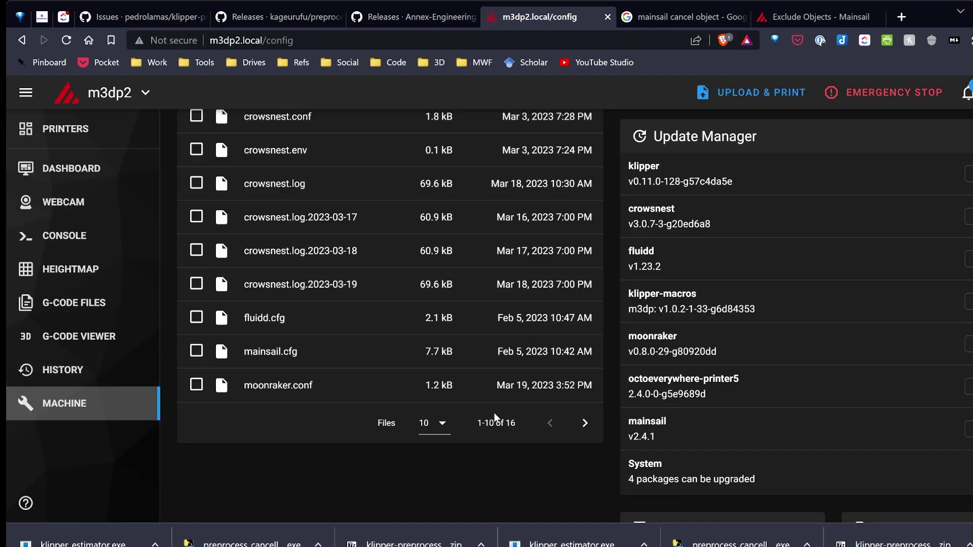
{"action": "left_click", "coordinate": [584, 423]}
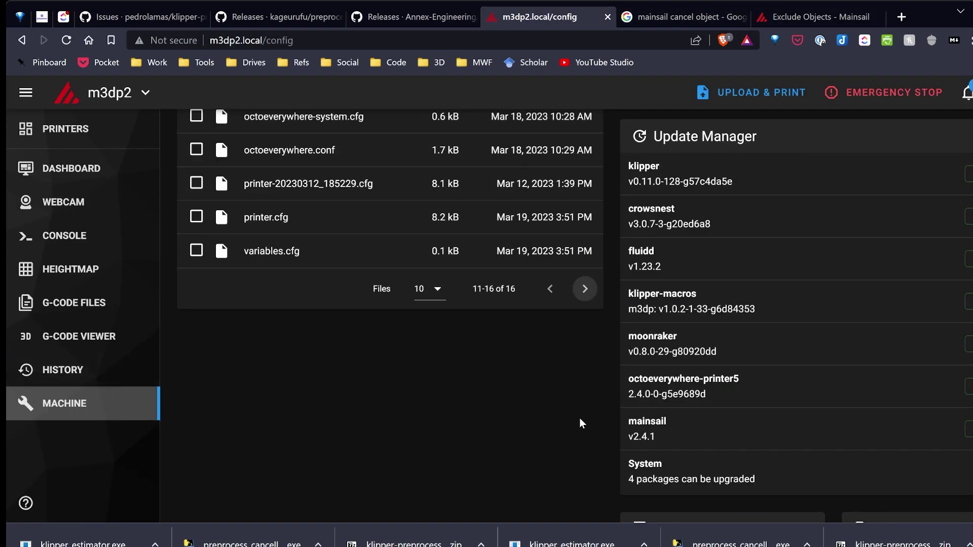
{"action": "left_click", "coordinate": [263, 217]}
- Check that printer.cfg contains the [exclude_object] section, and save the file with a restart
{"action": "scroll", "coordinate": [263, 214], "scroll_direction": "down", "scroll_amount": 20}
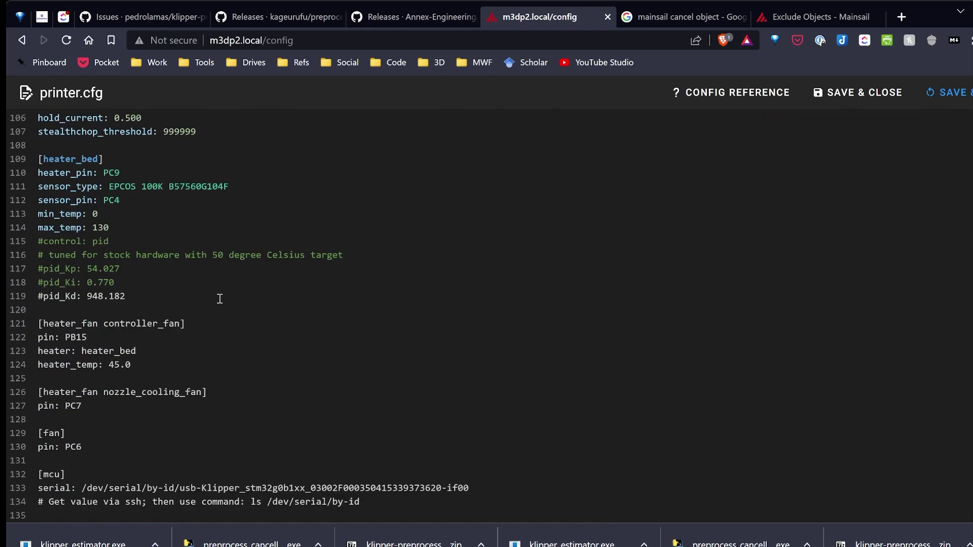
{"action": "scroll", "coordinate": [211, 307], "scroll_direction": "down", "scroll_amount": 20}
{"action": "left_click", "coordinate": [126, 309]}
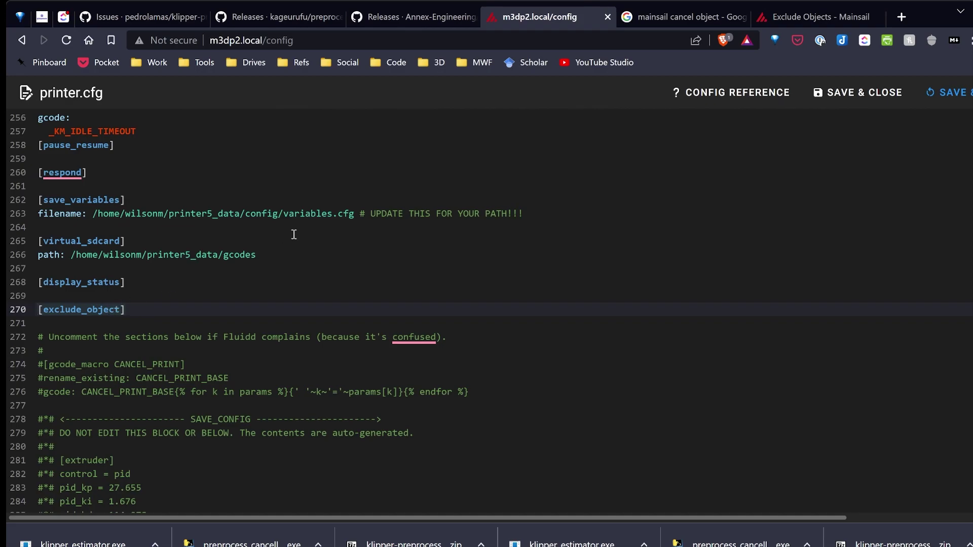
{"action": "left_click", "coordinate": [965, 93]}
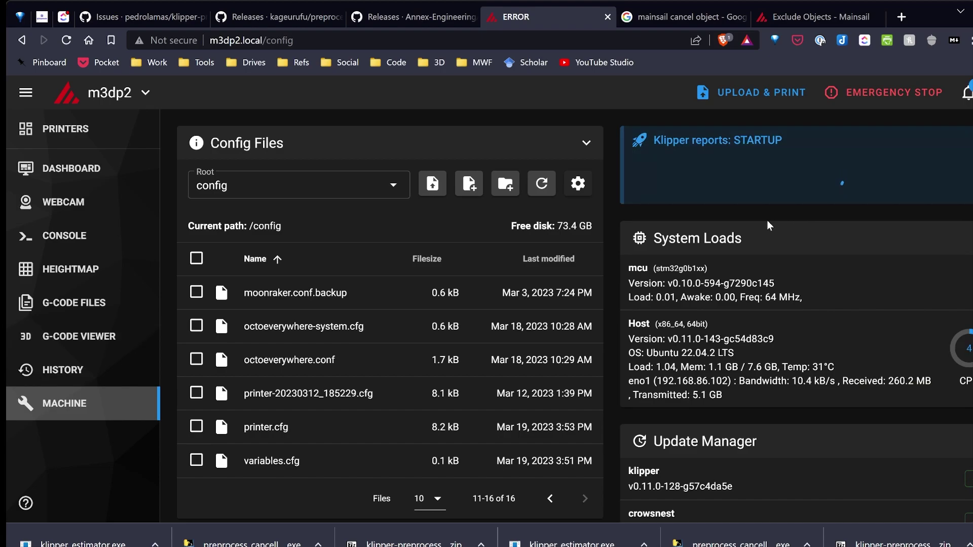
{"action": "scroll", "coordinate": [750, 228], "scroll_direction": "down", "scroll_amount": 5}
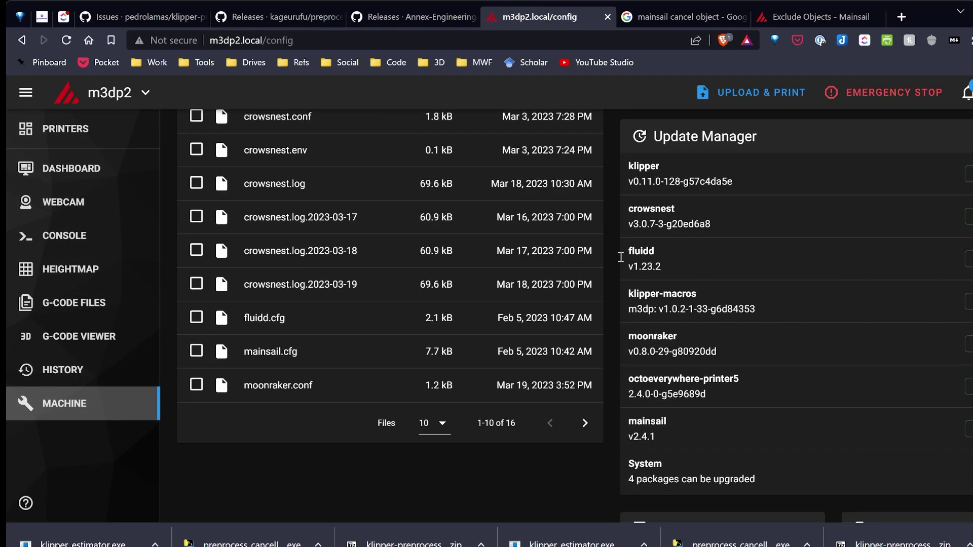
- Start printing CE3PRO_tumbler.gcode from the Candy folder of the printer's G-code files
{"action": "left_click", "coordinate": [46, 303]}
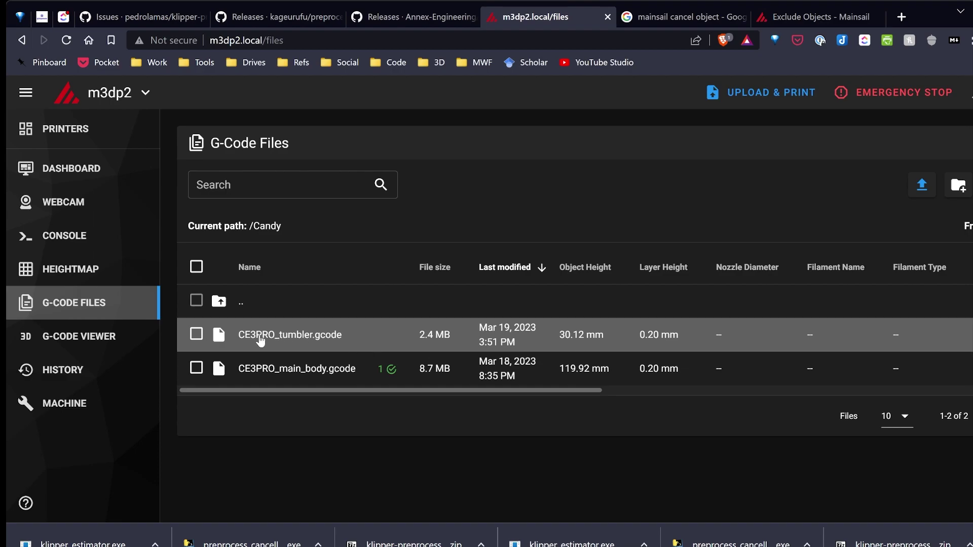
{"action": "left_click", "coordinate": [285, 337]}
{"action": "left_click", "coordinate": [646, 327]}
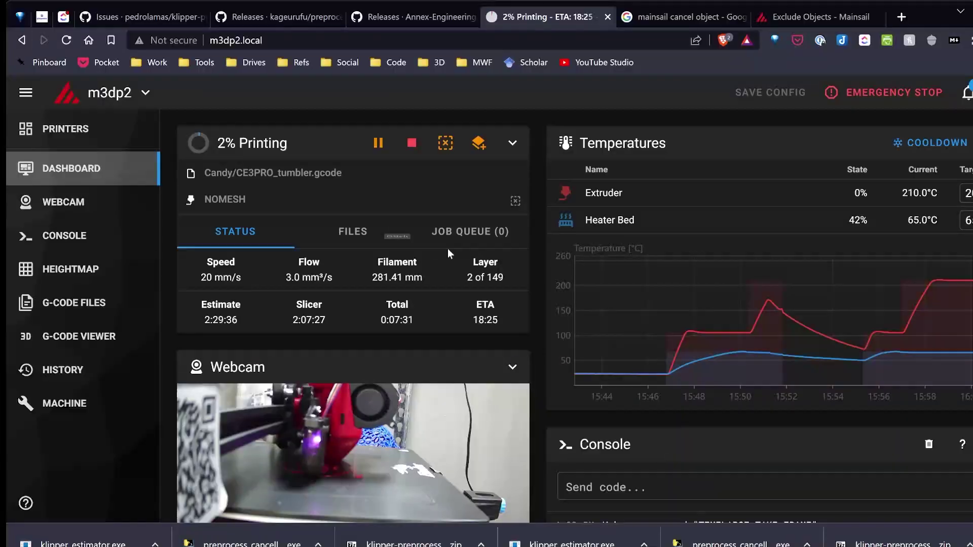
- Exclude the TUMBLER_STL object from the running print and confirm the exclusion
{"action": "left_click", "coordinate": [444, 143]}
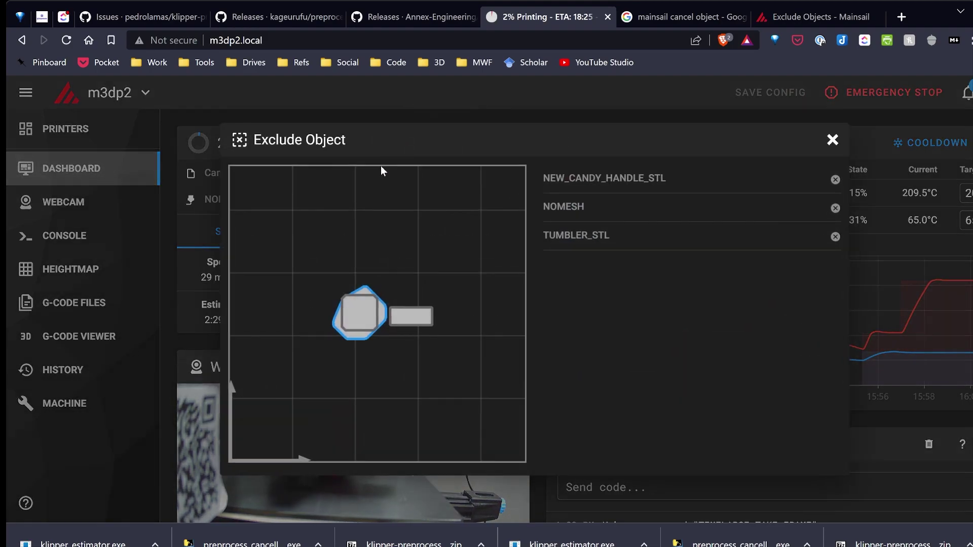
{"action": "left_click", "coordinate": [360, 314]}
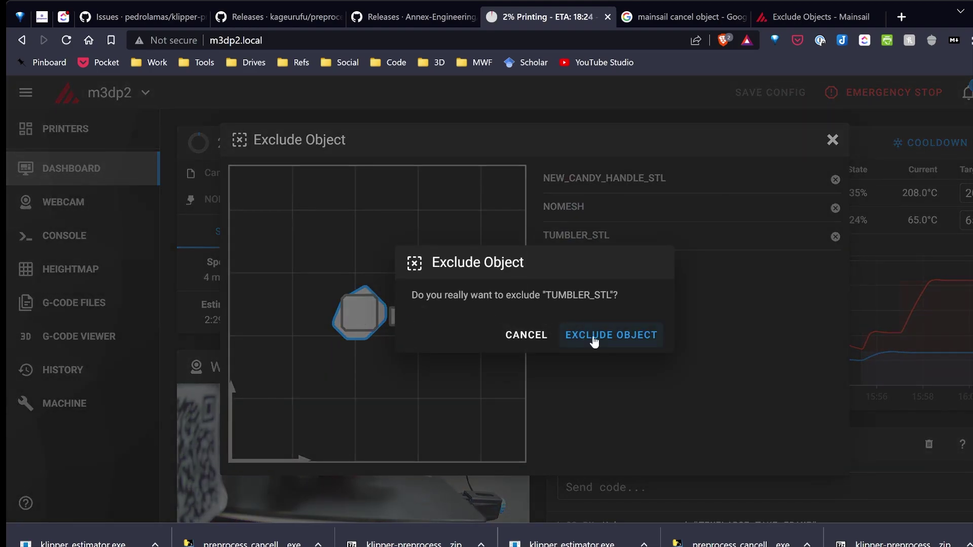
{"action": "left_click", "coordinate": [611, 336]}
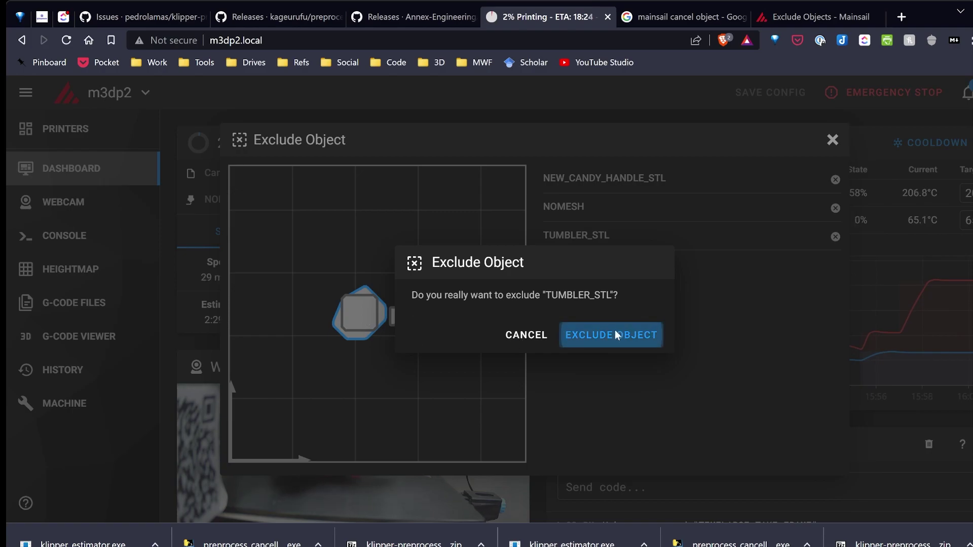